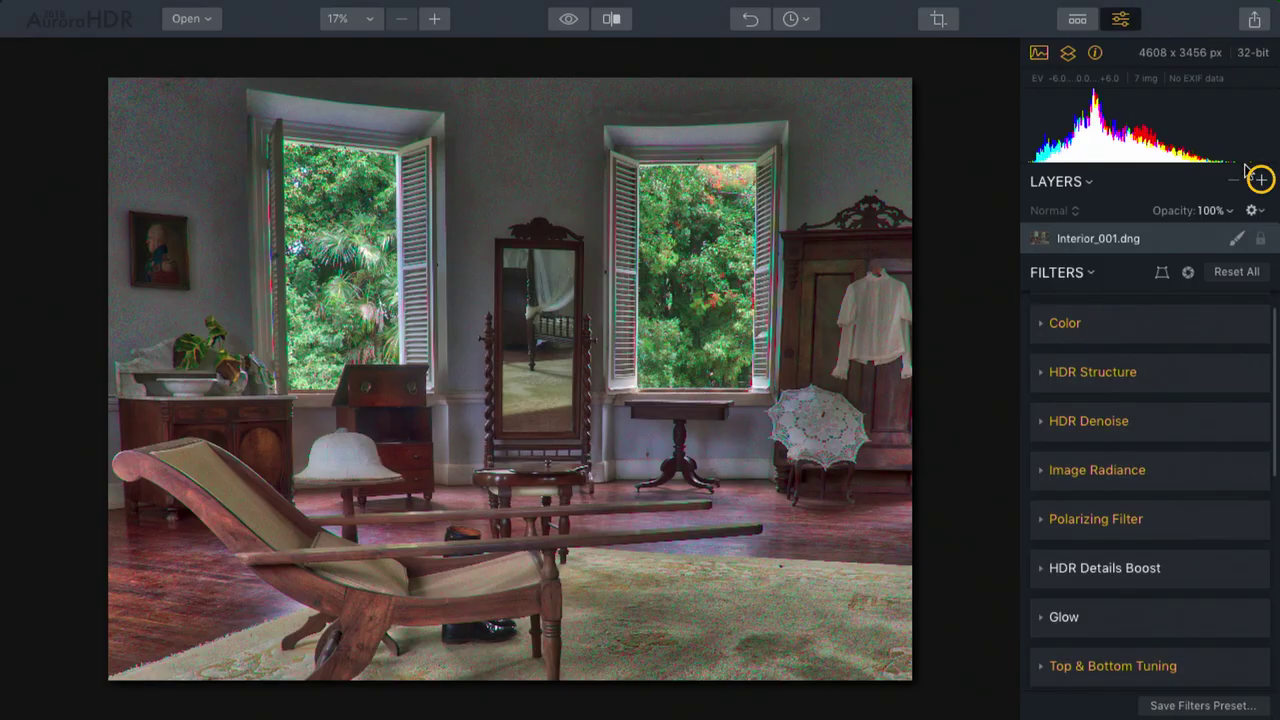
Add HDR Frame 2 (EV -2.0) as a bracket layer above Interior_001.dng.
{"action": "left_click", "coordinate": [1261, 180]}
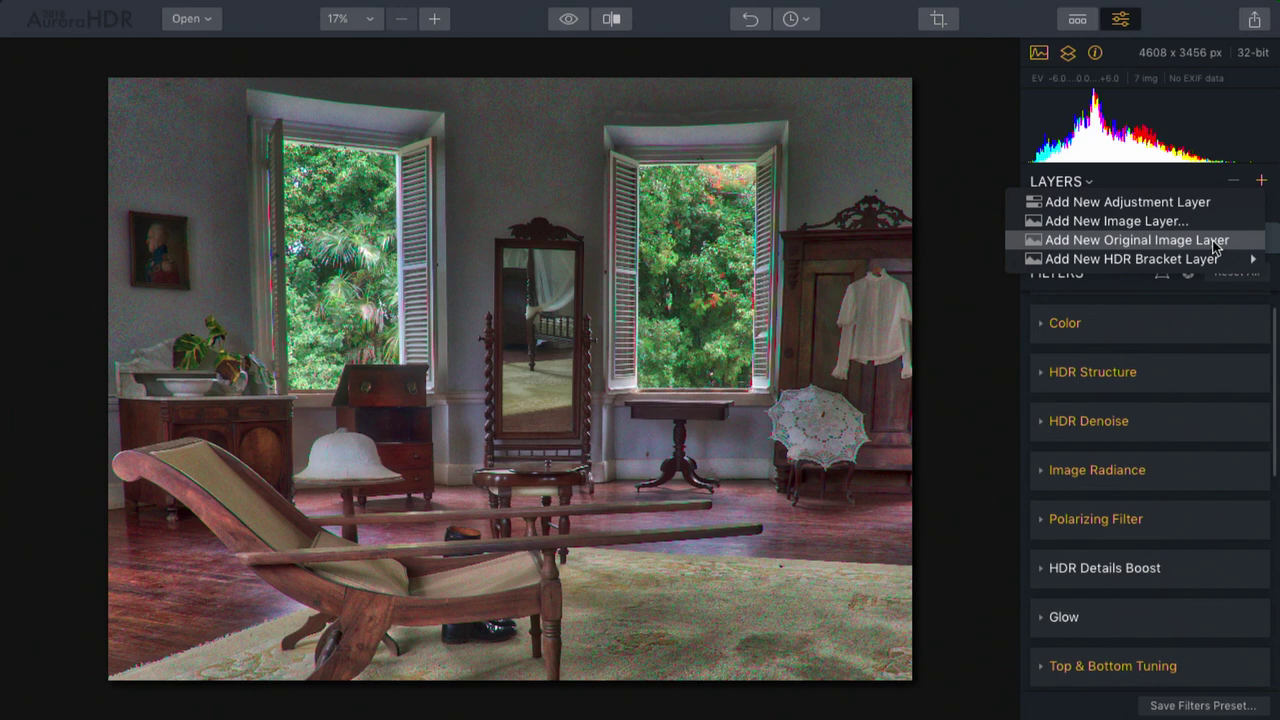
{"action": "mouse_move", "coordinate": [1212, 263]}
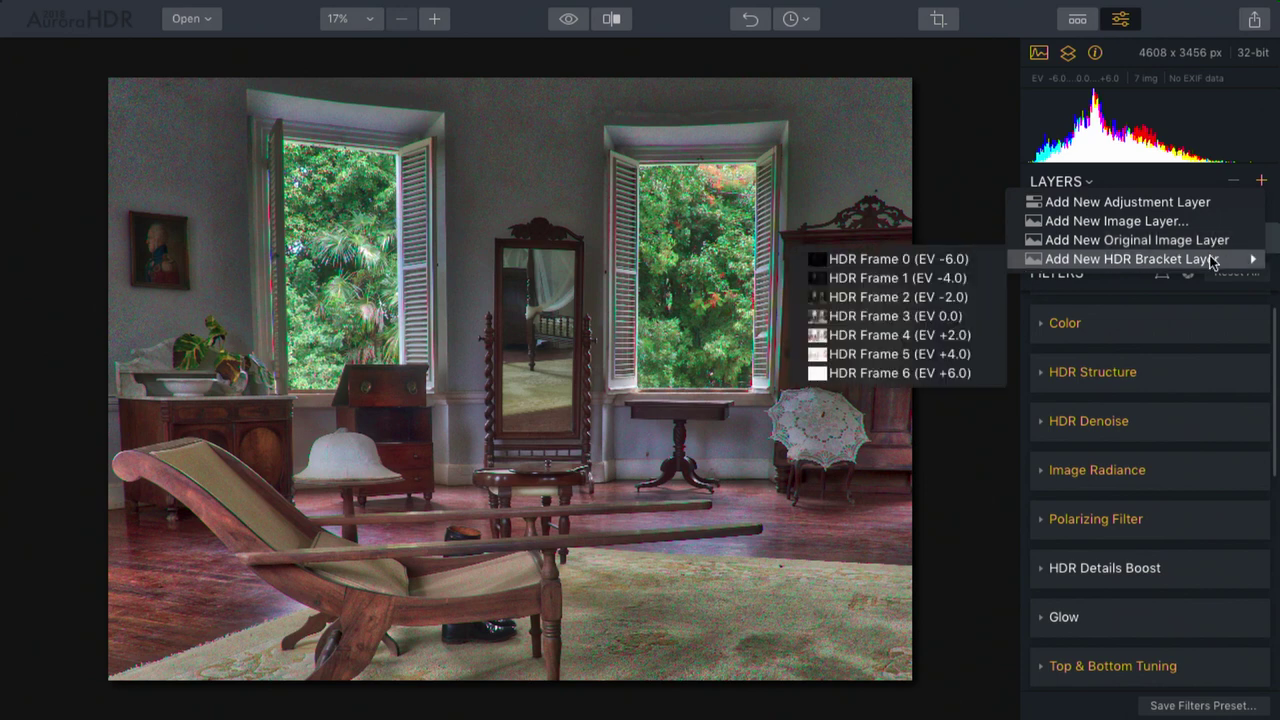
{"action": "left_click", "coordinate": [955, 297]}
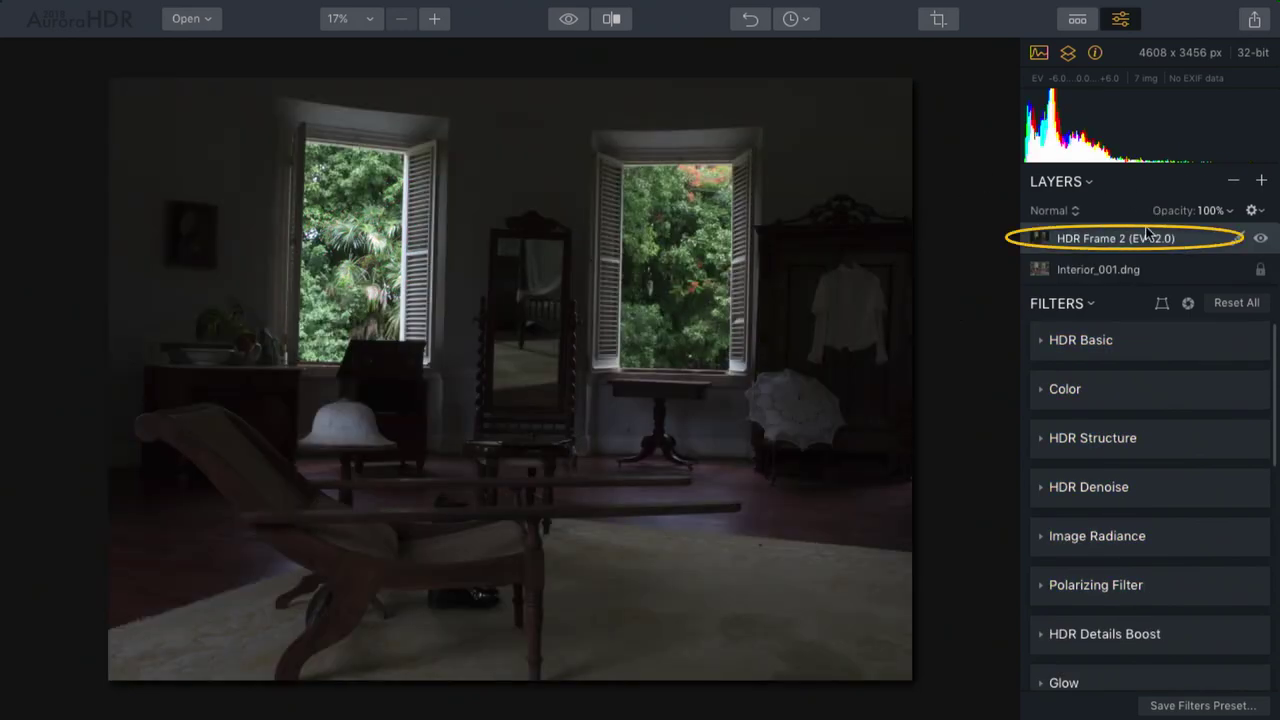
Compare the photo with and without HDR Frame 2, leave it hidden, and select Interior_001.dng.
{"action": "left_click", "coordinate": [1261, 239]}
{"action": "left_click", "coordinate": [1261, 239]}
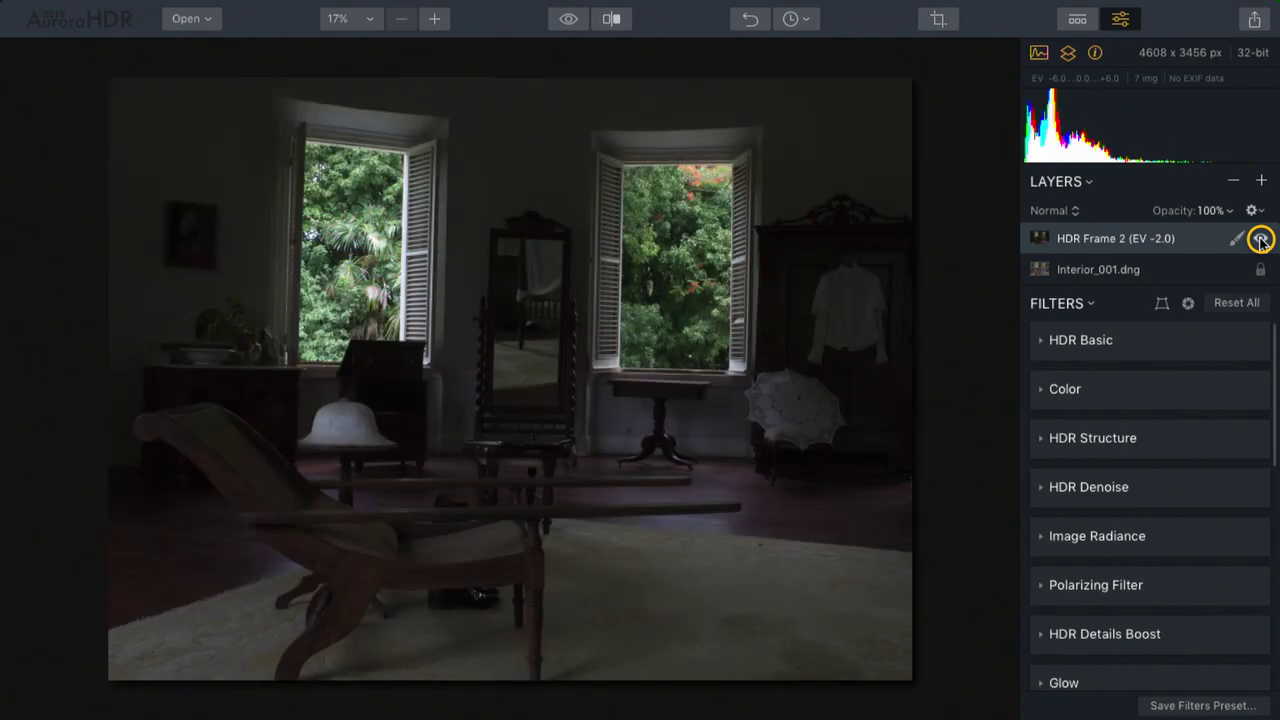
{"action": "left_click", "coordinate": [1261, 239]}
{"action": "left_click", "coordinate": [1261, 240]}
{"action": "left_click", "coordinate": [1261, 240]}
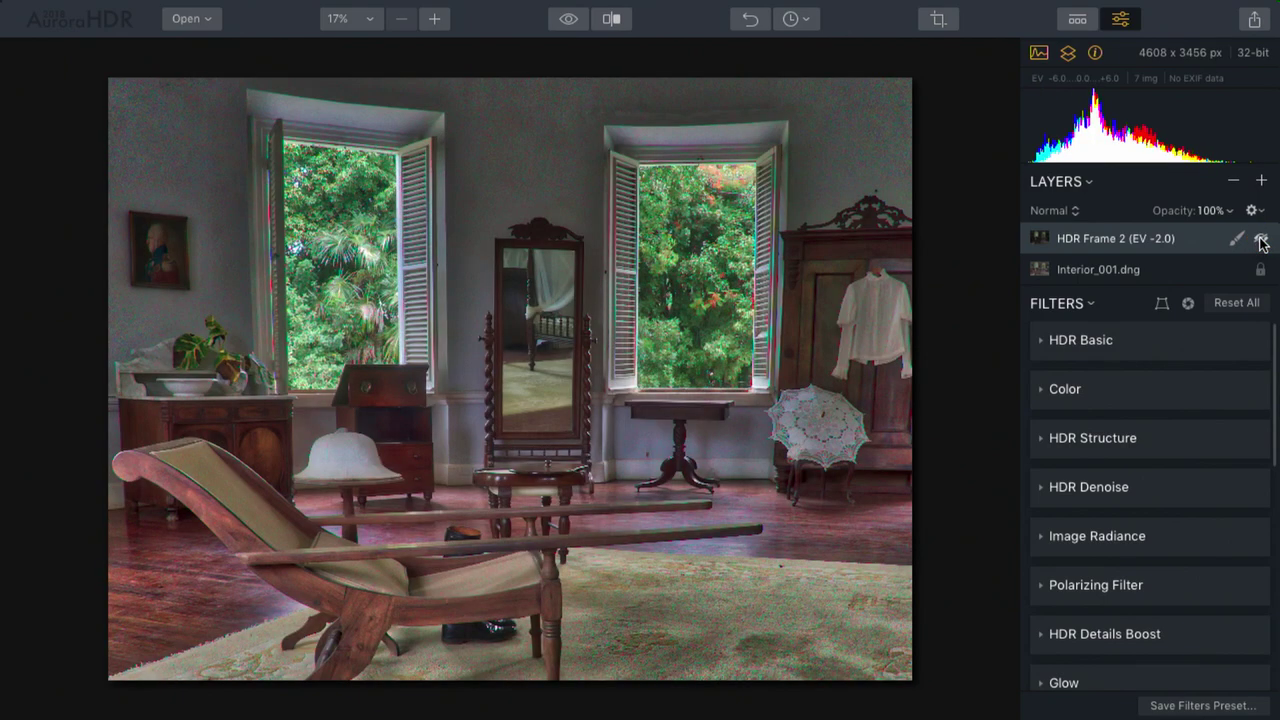
{"action": "left_click", "coordinate": [1261, 240]}
{"action": "left_click", "coordinate": [1261, 240]}
{"action": "left_click", "coordinate": [1160, 279]}
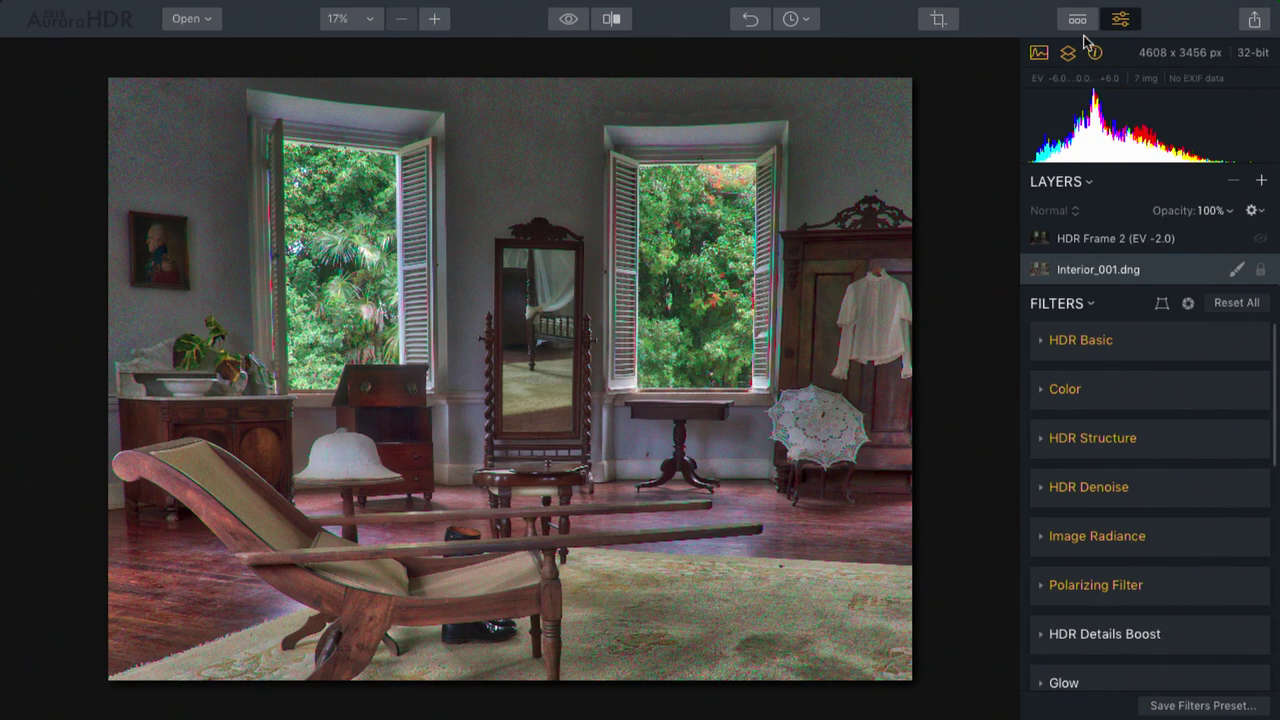
{"action": "left_click", "coordinate": [1078, 22]}
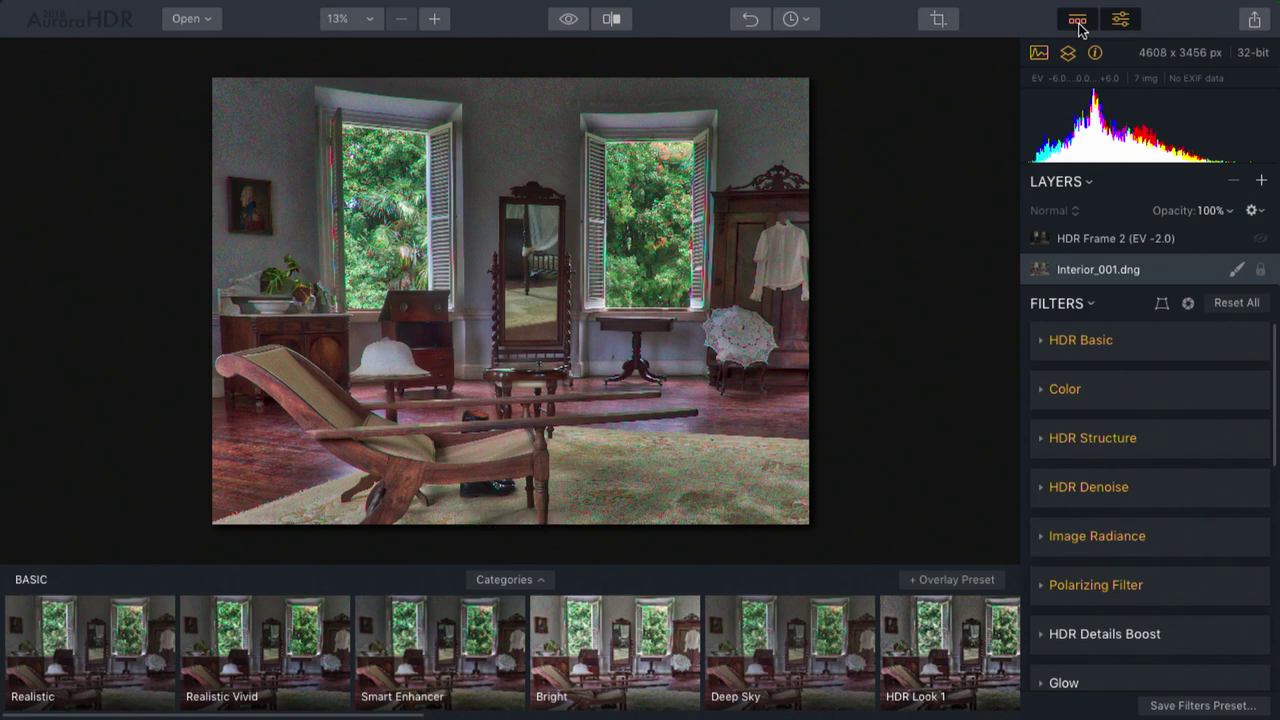
Save Interior_001.dng's current filter settings as the user preset '_STX_INTERIOR'.
{"action": "left_click", "coordinate": [512, 579]}
{"action": "left_click", "coordinate": [535, 472]}
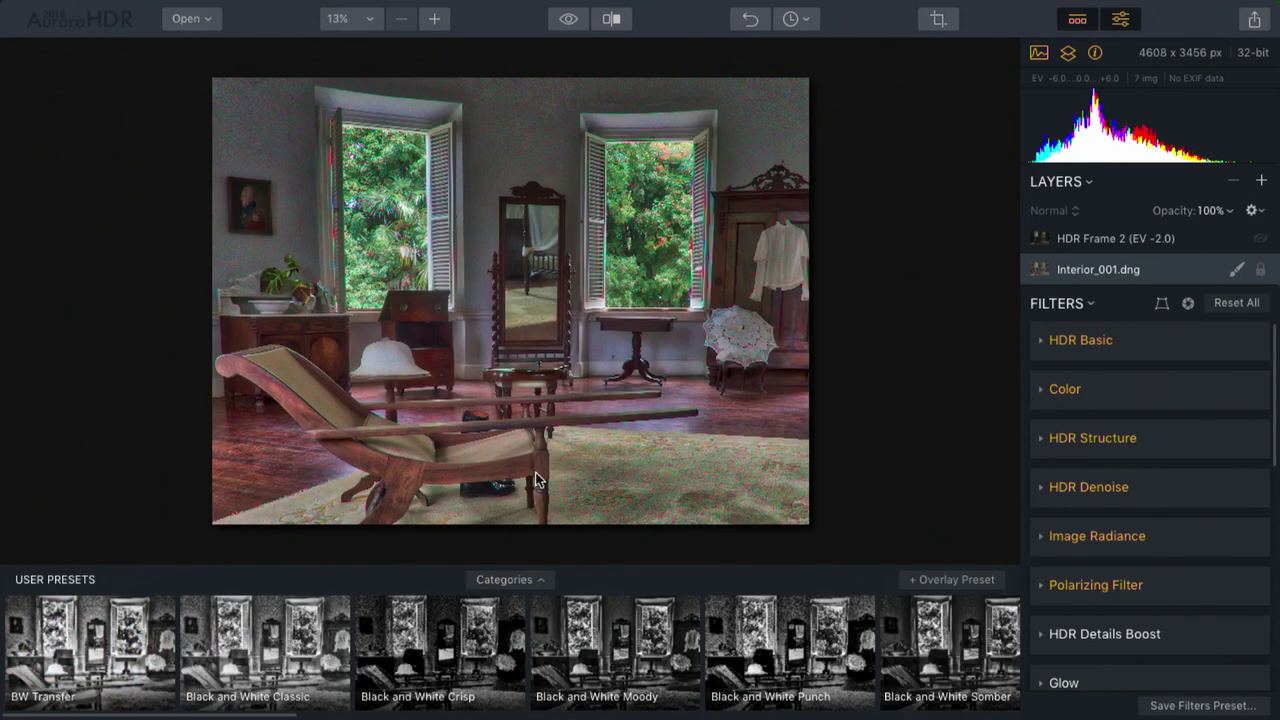
{"action": "left_click", "coordinate": [1255, 703]}
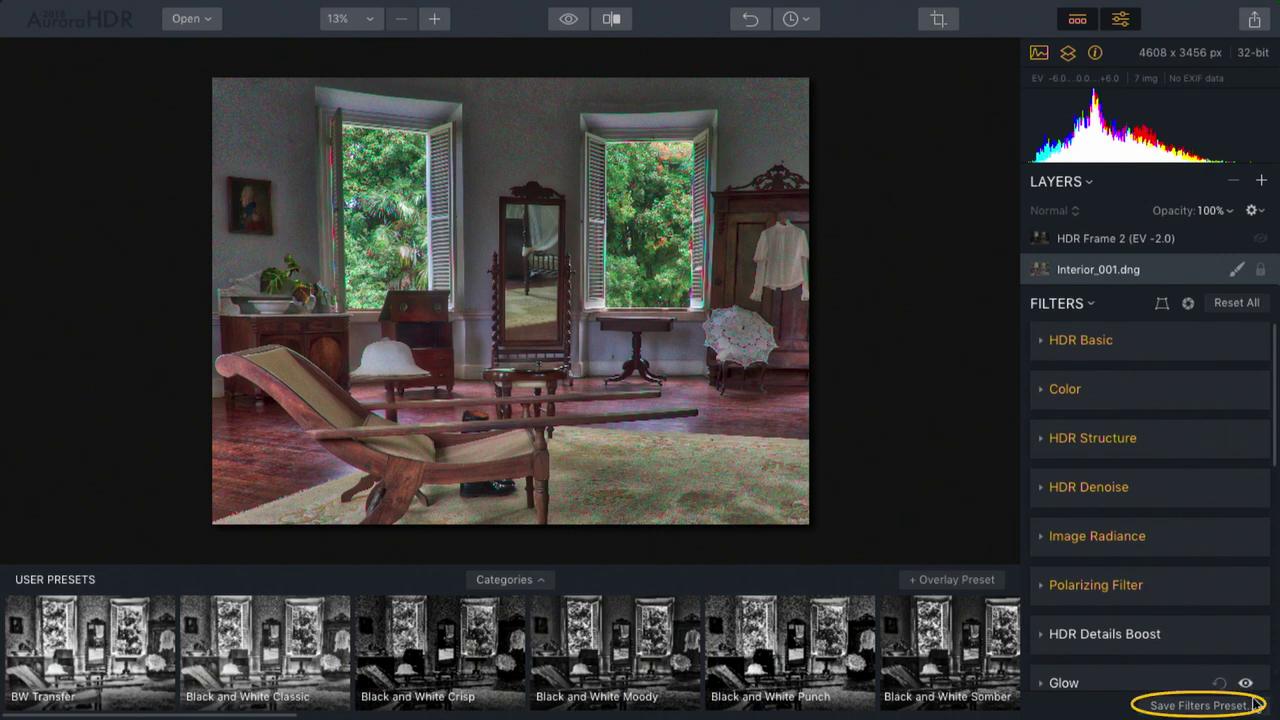
{"action": "left_click", "coordinate": [1240, 708]}
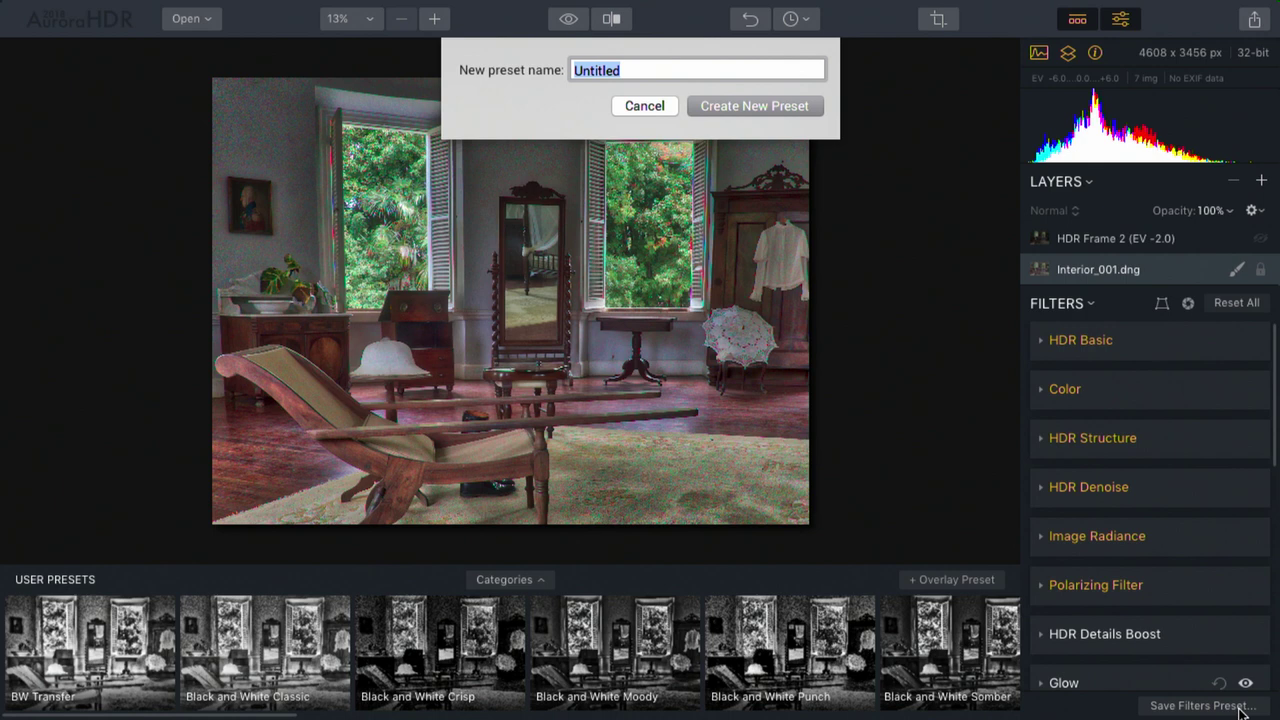
{"action": "key", "text": "BackSpace"}
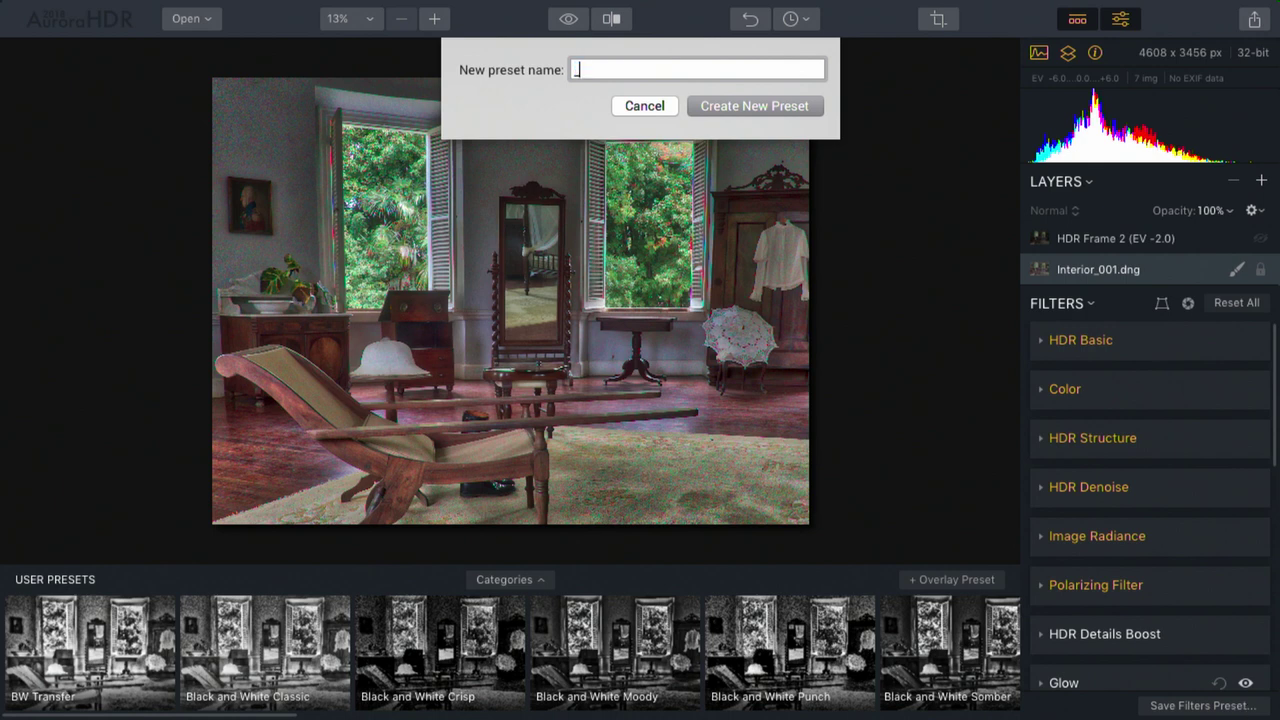
{"action": "type", "text": "_STX_INTERIOR"}
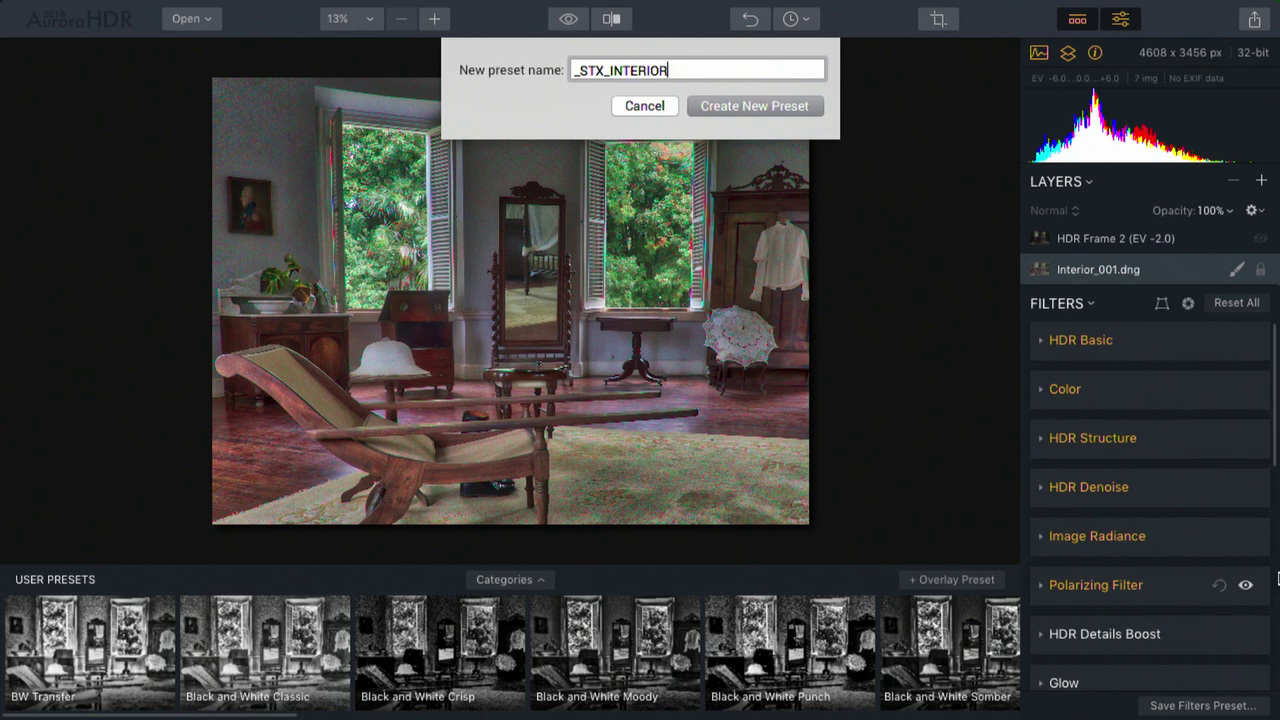
{"action": "left_click", "coordinate": [763, 108]}
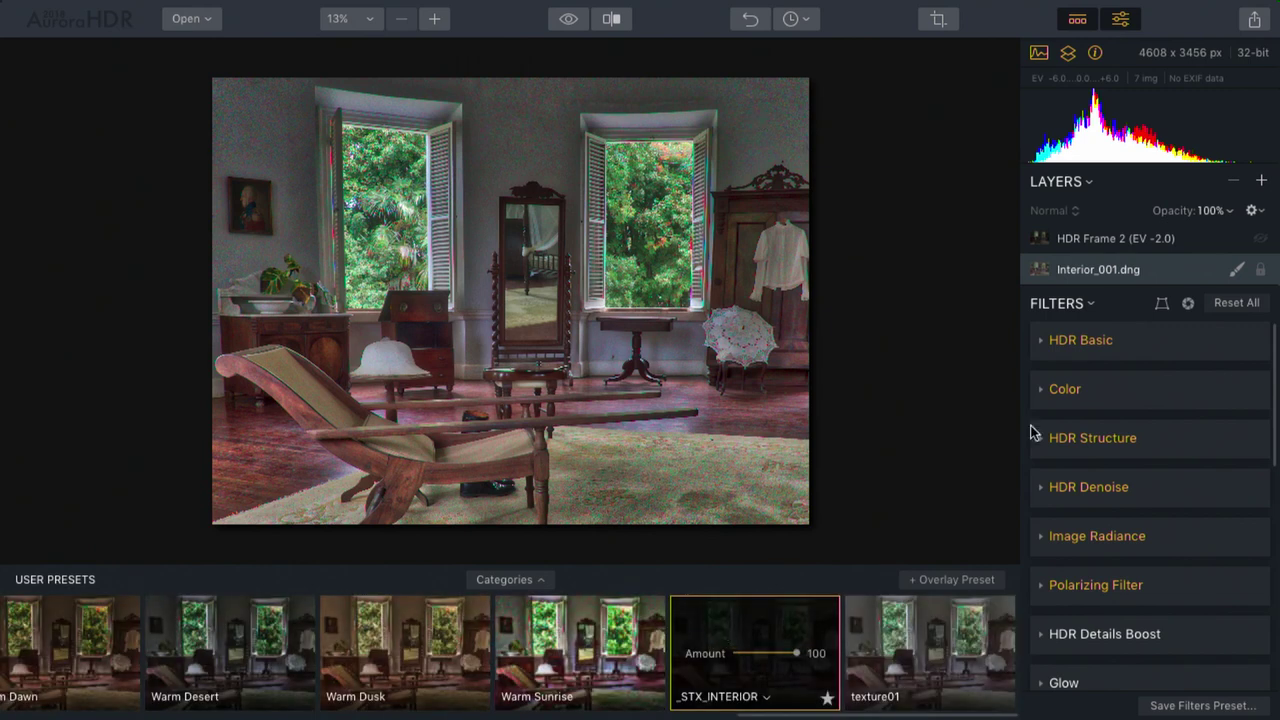
Apply the _STX_INTERIOR preset to HDR Frame 2 and compare the layer hidden and shown.
{"action": "left_click", "coordinate": [1117, 245]}
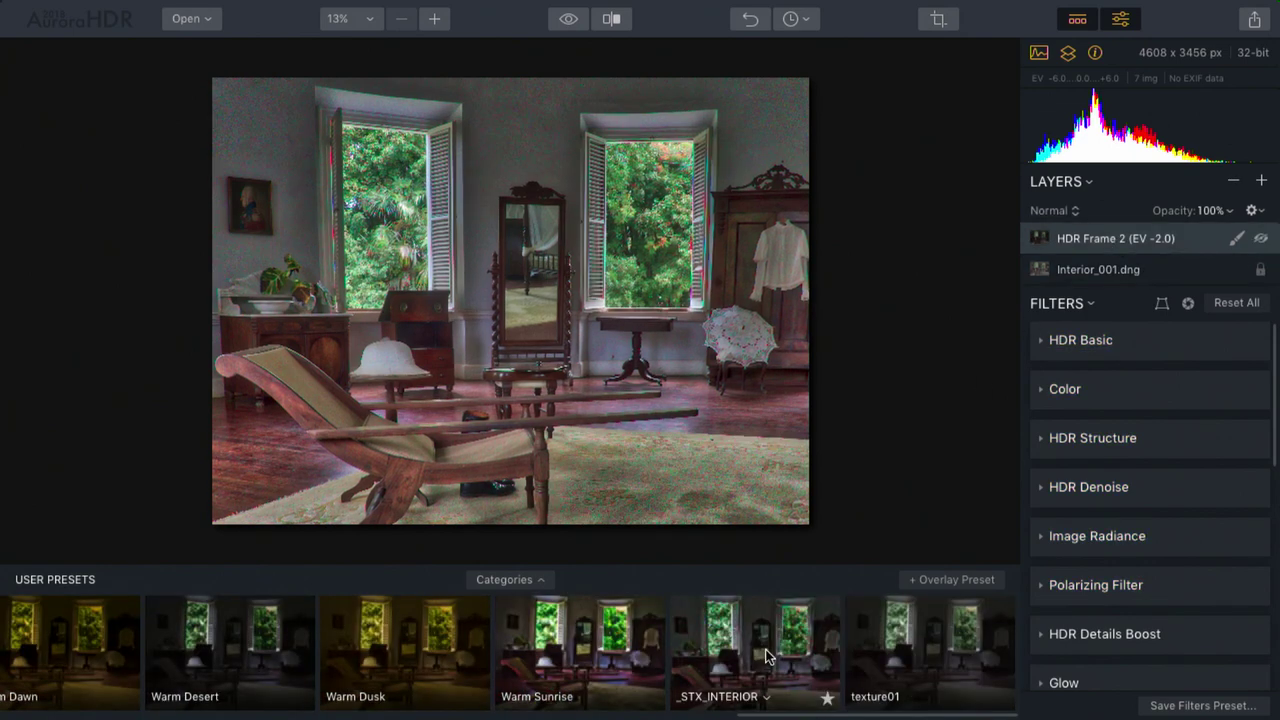
{"action": "left_click", "coordinate": [767, 655]}
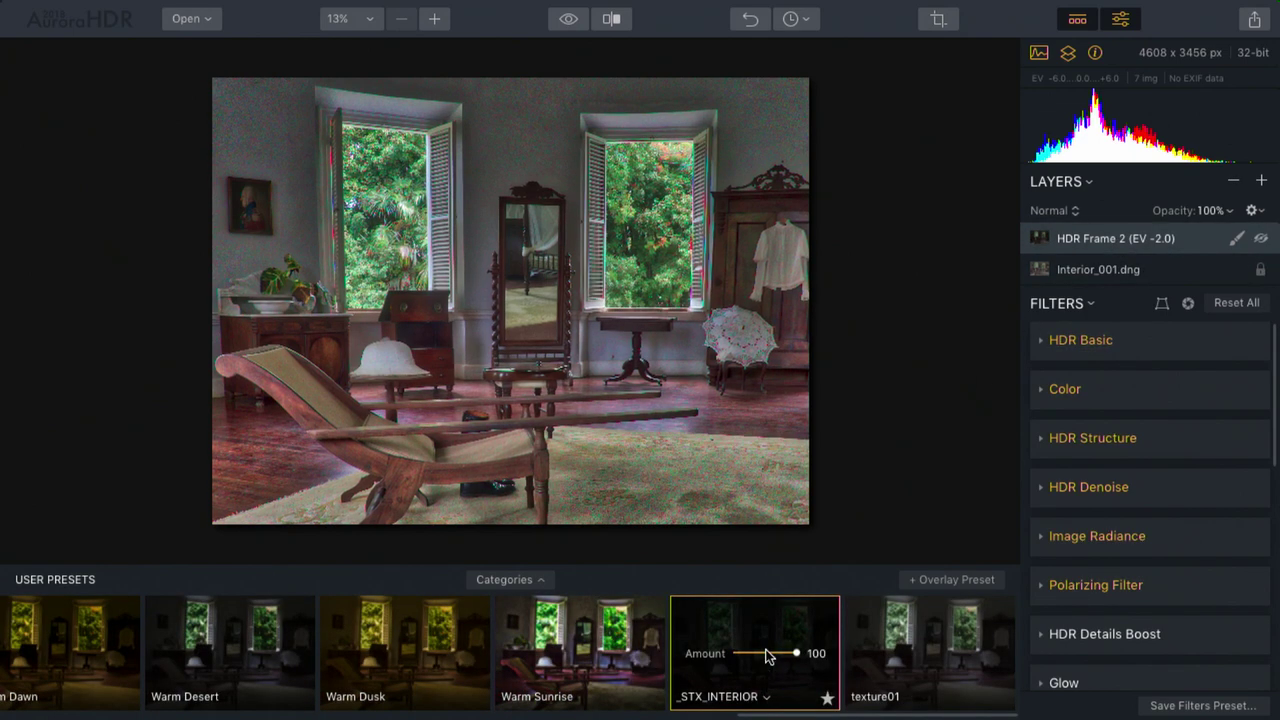
{"action": "left_click", "coordinate": [1263, 240]}
{"action": "left_click", "coordinate": [1263, 240]}
{"action": "left_click", "coordinate": [1263, 240]}
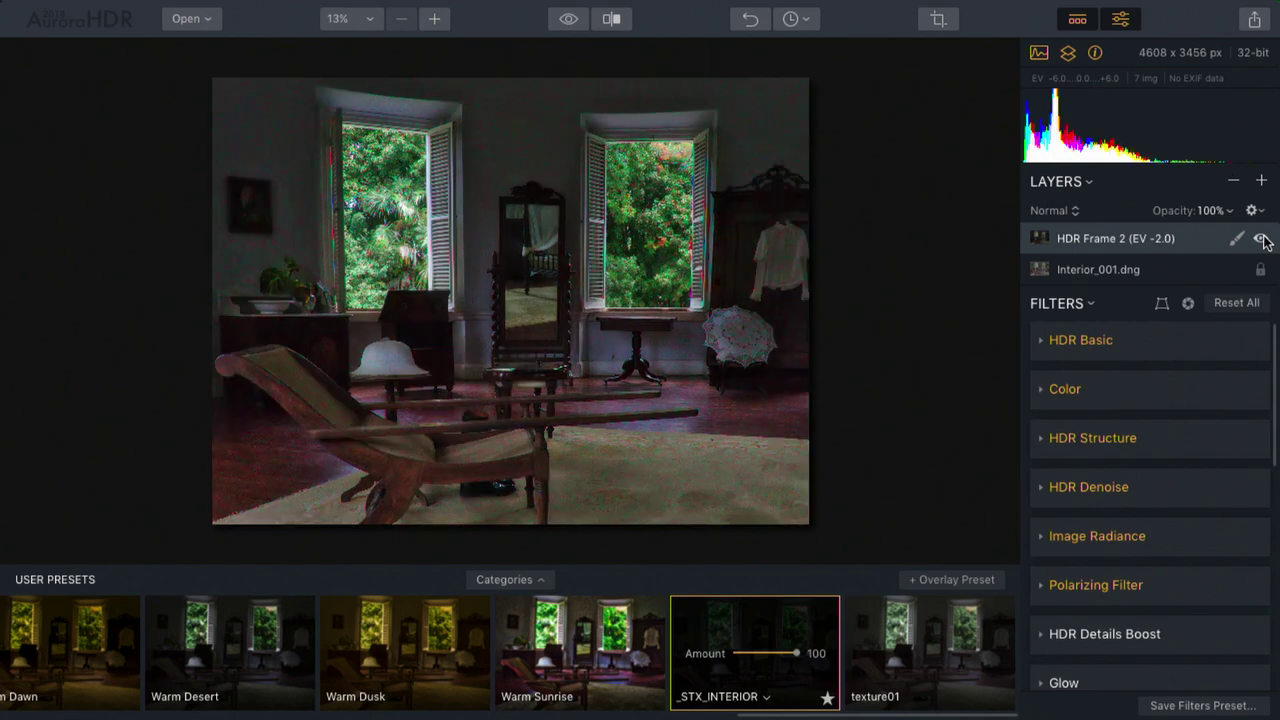
{"action": "left_click", "coordinate": [1263, 240]}
Switch off HDR Frame 2's HDR Basic, Color, Structure, Denoise, Radiance, Polarizing, Top & Bottom Tuning and Vignette filters.
{"action": "left_click", "coordinate": [1245, 341]}
{"action": "left_click", "coordinate": [1246, 389]}
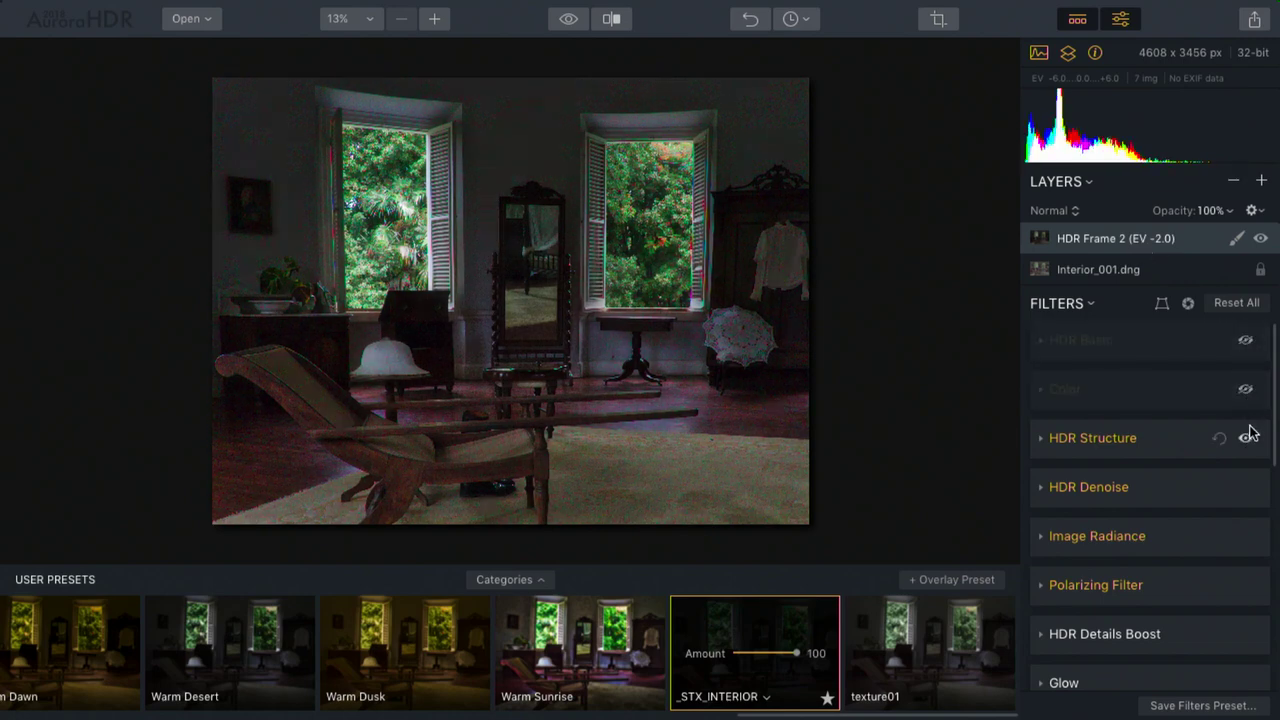
{"action": "left_click", "coordinate": [1246, 438]}
{"action": "left_click", "coordinate": [1245, 487]}
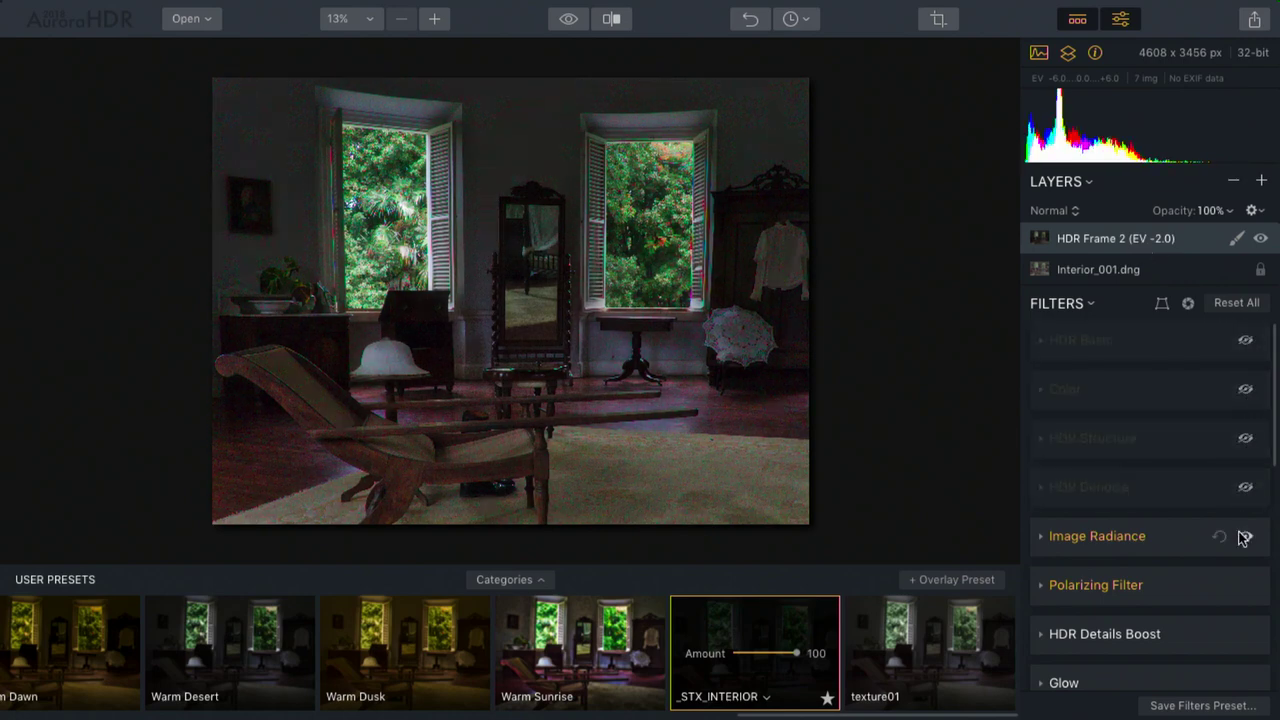
{"action": "left_click", "coordinate": [1245, 536]}
{"action": "left_click", "coordinate": [1245, 588]}
{"action": "scroll", "coordinate": [1245, 590], "scroll_direction": "down", "scroll_amount": 2}
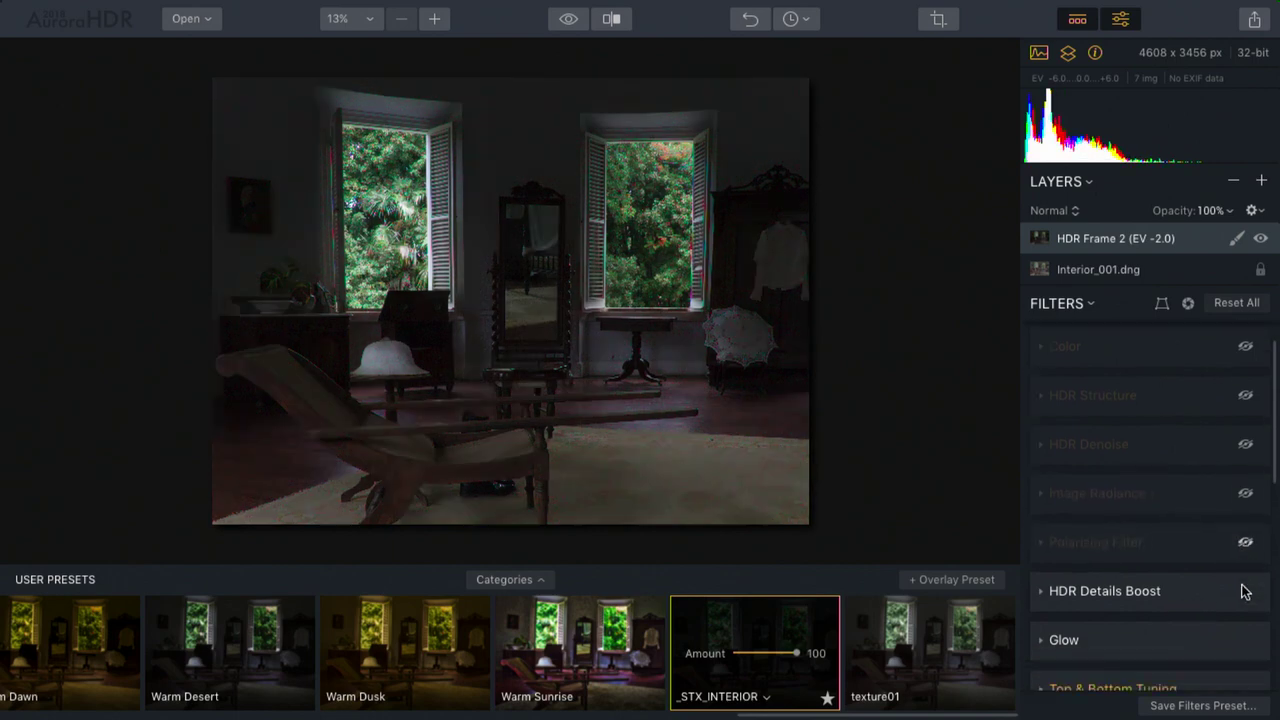
{"action": "left_click", "coordinate": [1246, 622]}
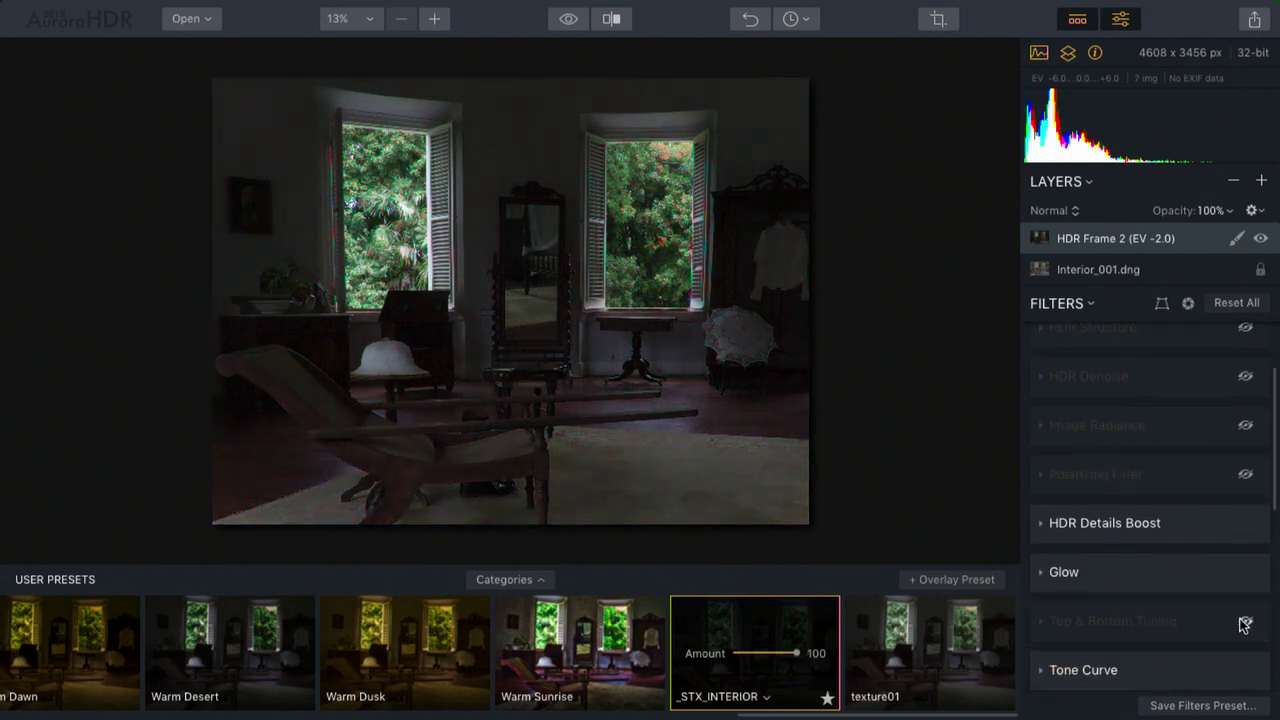
{"action": "scroll", "coordinate": [1244, 624], "scroll_direction": "down", "scroll_amount": 1}
{"action": "scroll", "coordinate": [1240, 625], "scroll_direction": "down", "scroll_amount": 3}
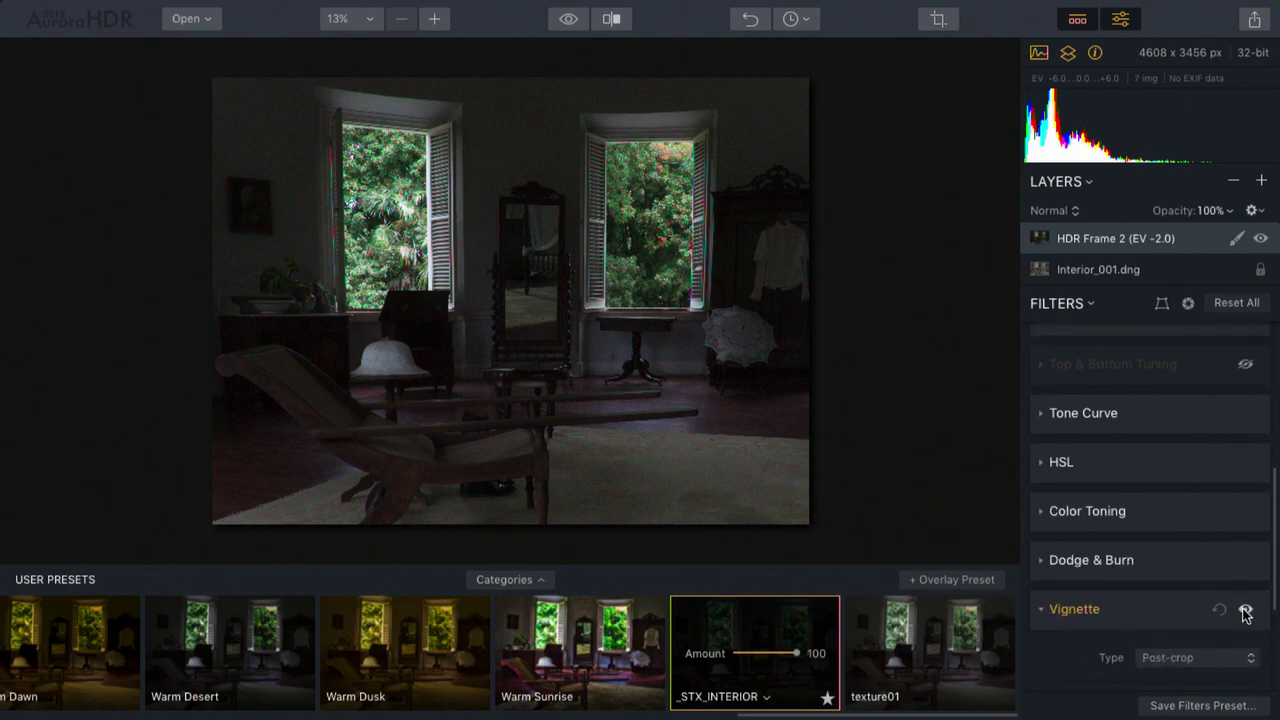
{"action": "left_click", "coordinate": [1245, 610]}
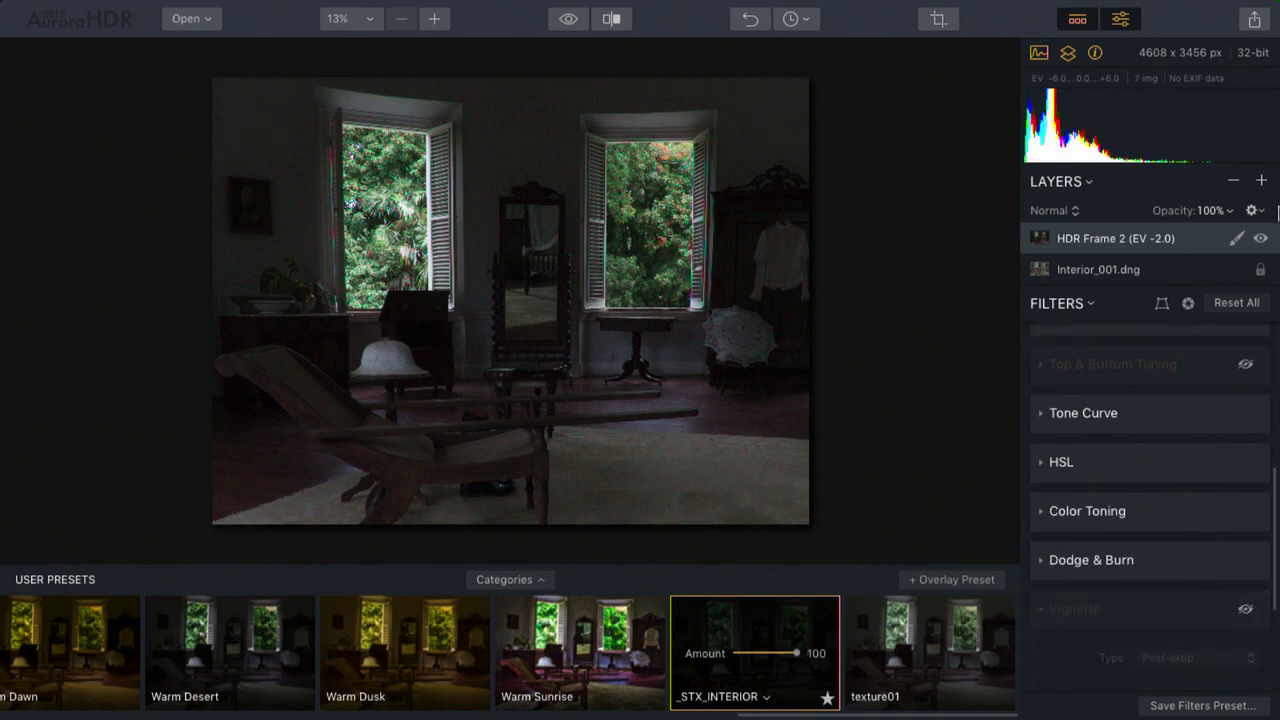
Compare the photo with HDR Frame 2 hidden, then shown again.
{"action": "left_click", "coordinate": [1261, 239]}
{"action": "left_click", "coordinate": [1262, 240]}
{"action": "left_click", "coordinate": [1237, 239]}
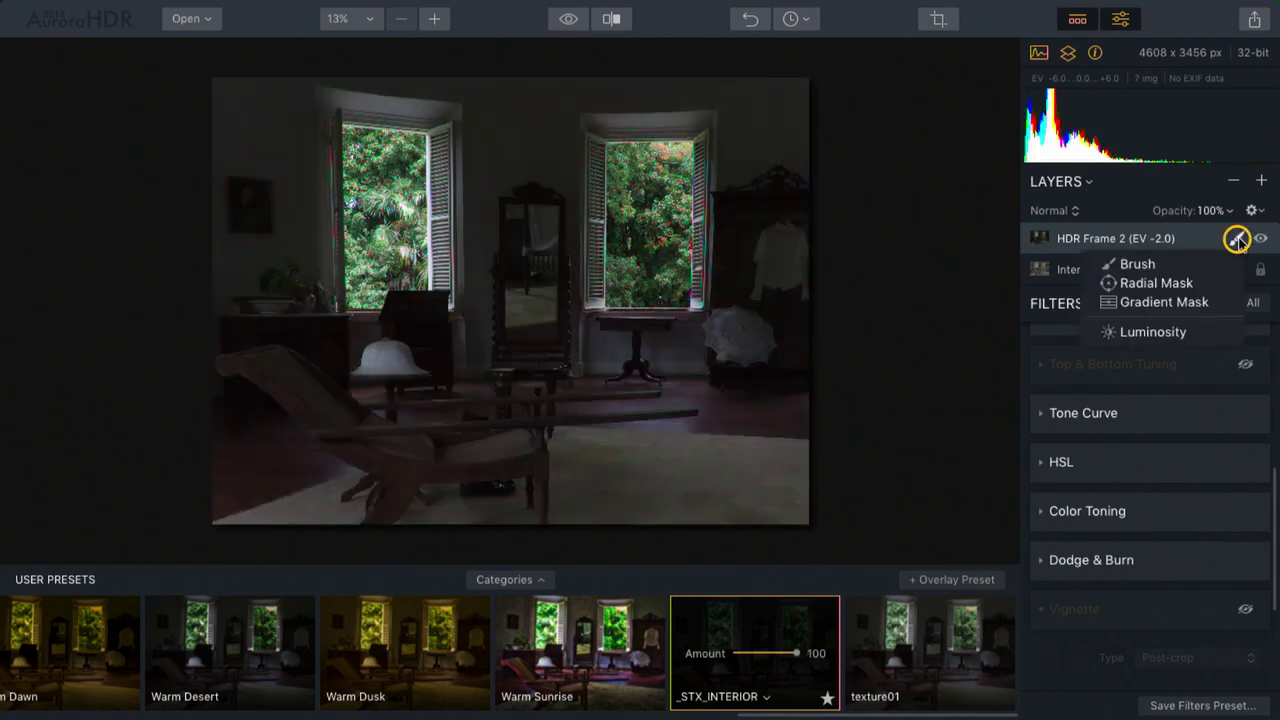
Invert HDR Frame 2's mask and paint it back over both windows with a size-74 brush.
{"action": "left_click", "coordinate": [1185, 264]}
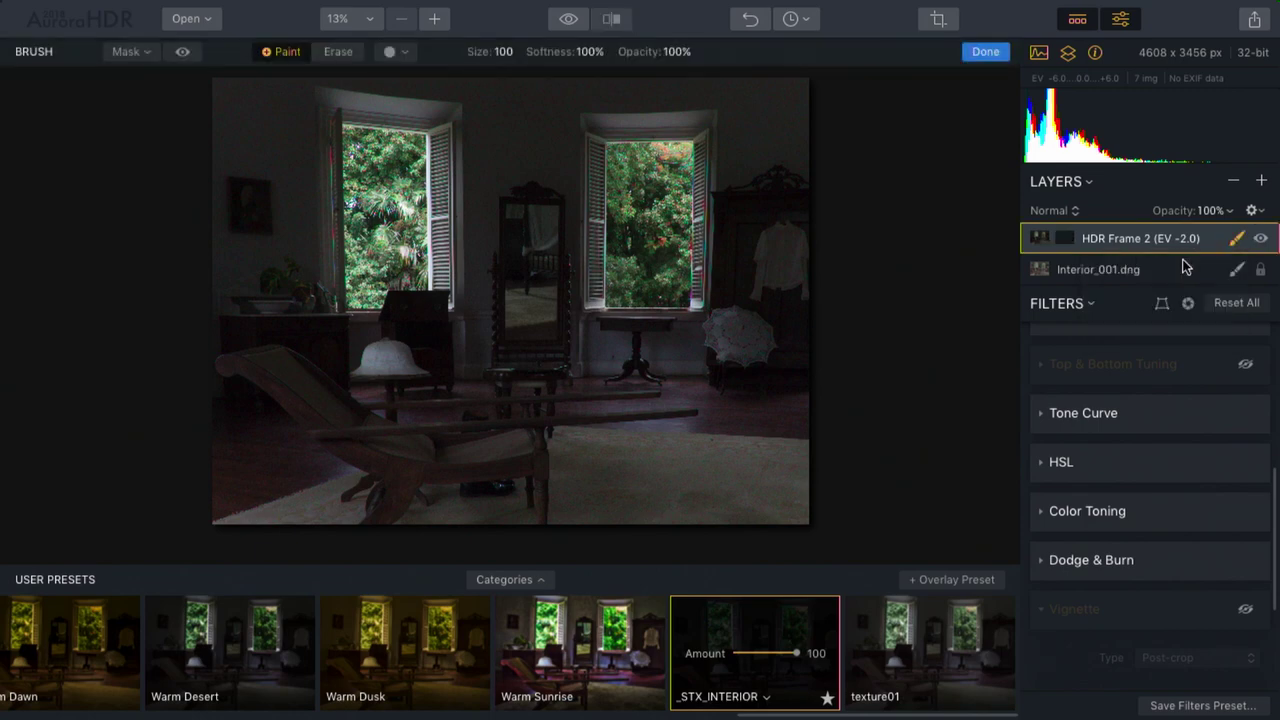
{"action": "left_click", "coordinate": [289, 53]}
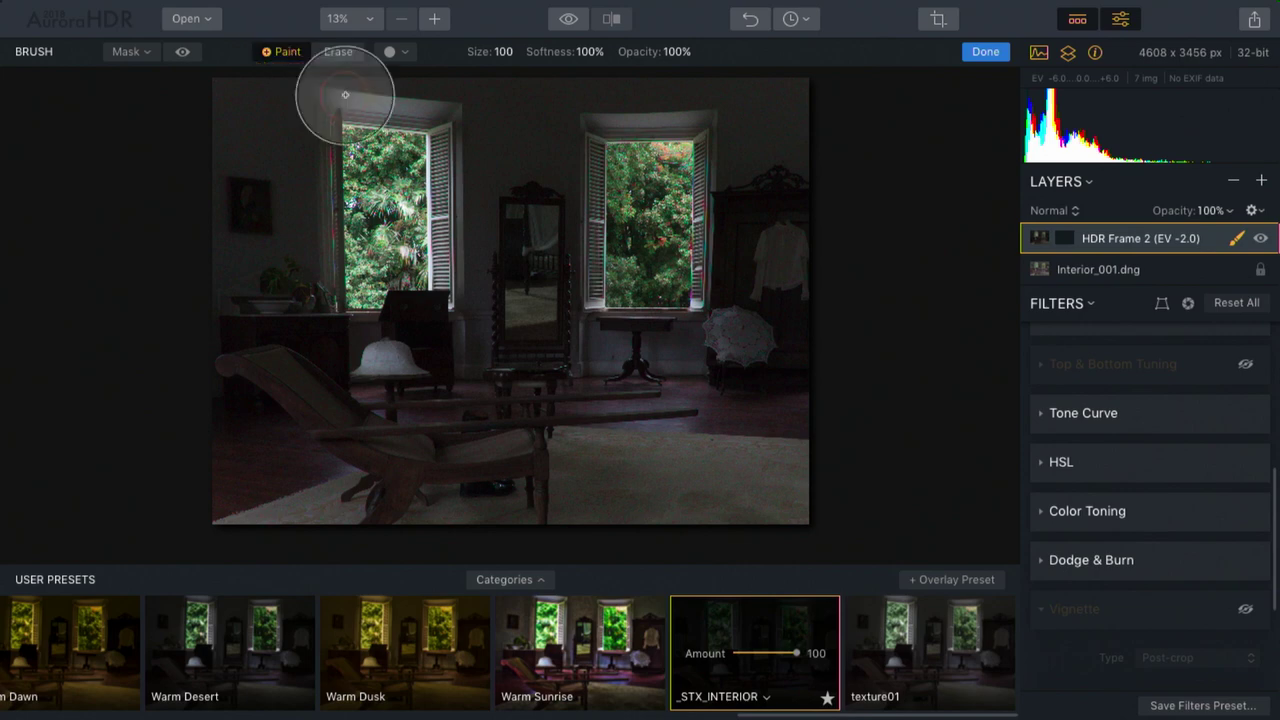
{"action": "key", "text": "bracketleft"}
{"action": "key", "text": "bracketleft"}
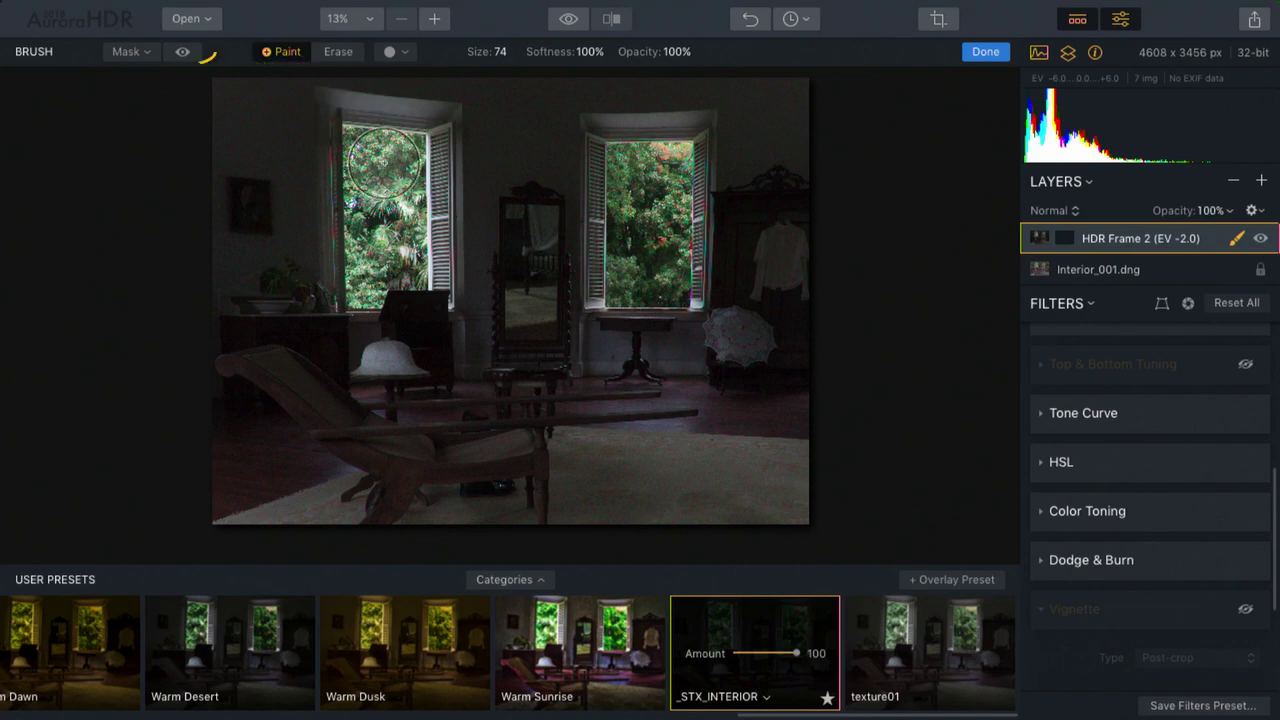
{"action": "left_click", "coordinate": [182, 51]}
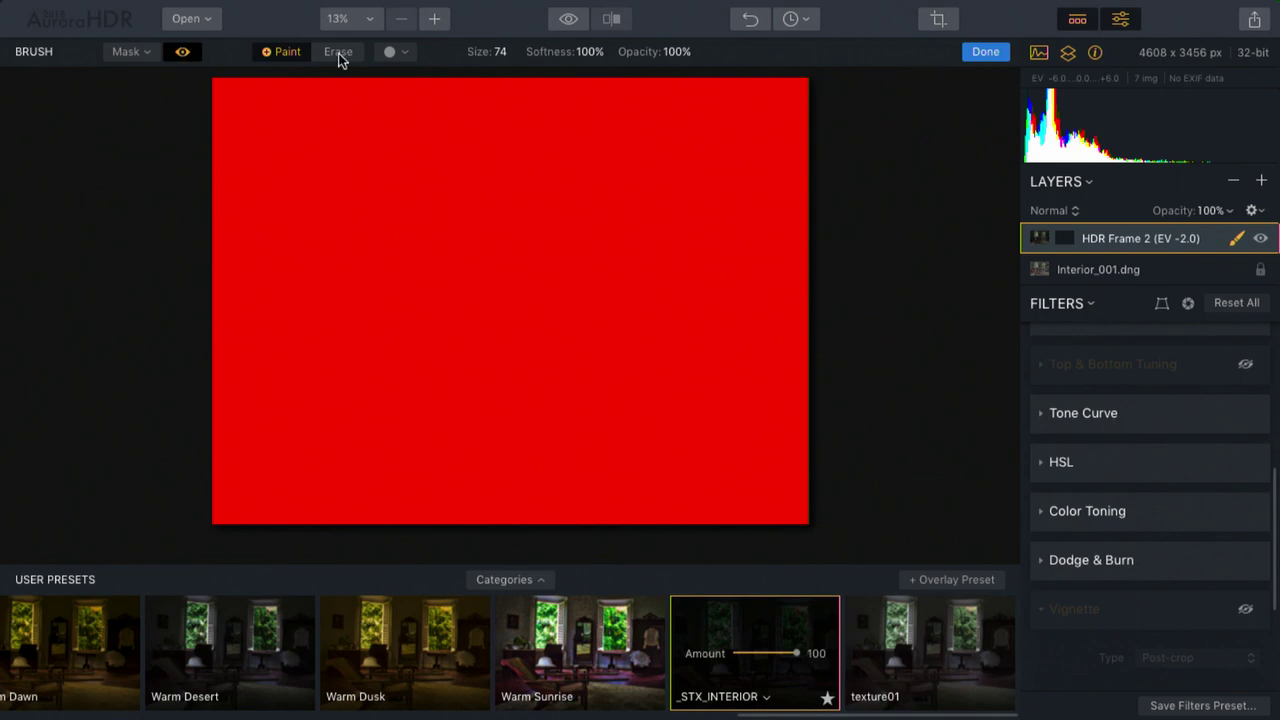
{"action": "left_click", "coordinate": [150, 58]}
{"action": "left_click", "coordinate": [145, 97]}
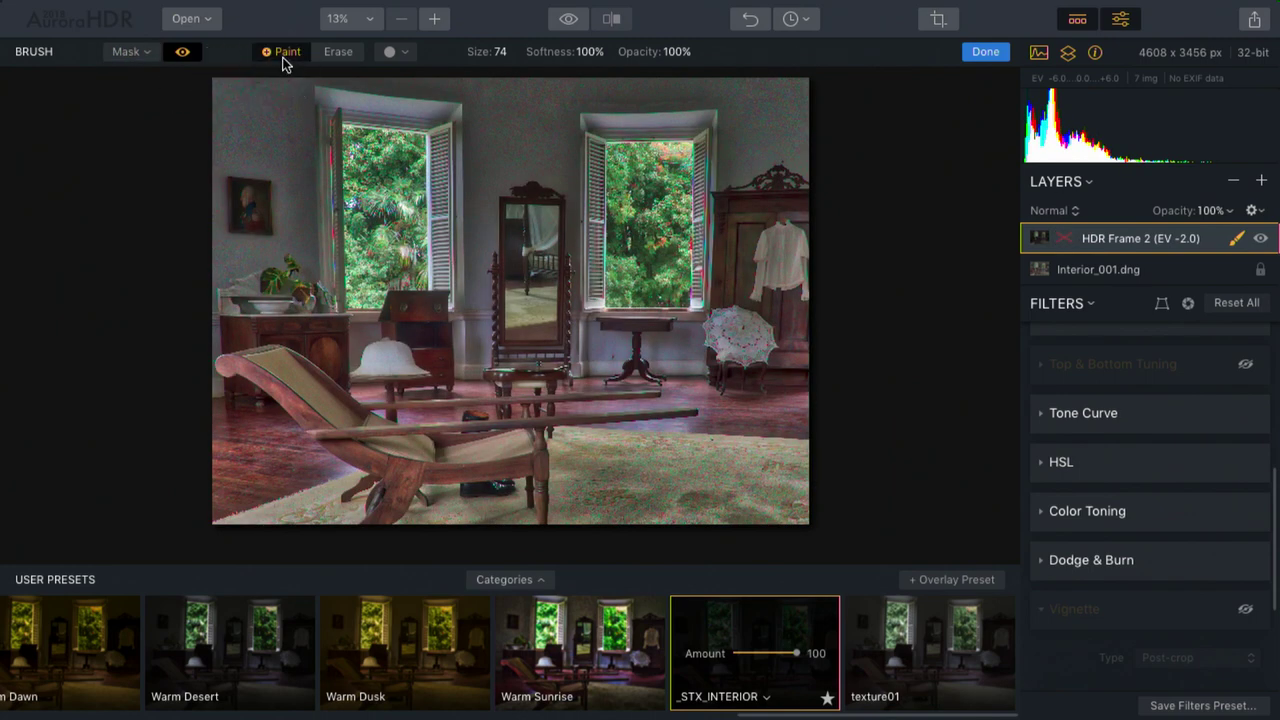
{"action": "mouse_move", "coordinate": [369, 148]}
{"action": "left_mouse_down"}
{"action": "mouse_move", "coordinate": [373, 186]}
{"action": "mouse_move", "coordinate": [359, 145]}
{"action": "mouse_move", "coordinate": [395, 145]}
{"action": "mouse_move", "coordinate": [402, 199]}
{"action": "mouse_move", "coordinate": [404, 158]}
{"action": "mouse_move", "coordinate": [402, 258]}
{"action": "mouse_move", "coordinate": [375, 270]}
{"action": "mouse_move", "coordinate": [363, 183]}
{"action": "mouse_move", "coordinate": [365, 305]}
{"action": "mouse_move", "coordinate": [390, 263]}
{"action": "mouse_move", "coordinate": [410, 260]}
{"action": "mouse_move", "coordinate": [402, 161]}
{"action": "mouse_move", "coordinate": [409, 266]}
{"action": "left_mouse_up"}
{"action": "mouse_move", "coordinate": [620, 270]}
{"action": "left_mouse_down"}
{"action": "mouse_move", "coordinate": [655, 286]}
{"action": "mouse_move", "coordinate": [662, 240]}
{"action": "mouse_move", "coordinate": [635, 186]}
{"action": "mouse_move", "coordinate": [630, 276]}
{"action": "mouse_move", "coordinate": [624, 155]}
{"action": "mouse_move", "coordinate": [673, 163]}
{"action": "mouse_move", "coordinate": [675, 277]}
{"action": "mouse_move", "coordinate": [672, 158]}
{"action": "mouse_move", "coordinate": [666, 260]}
{"action": "left_mouse_up"}
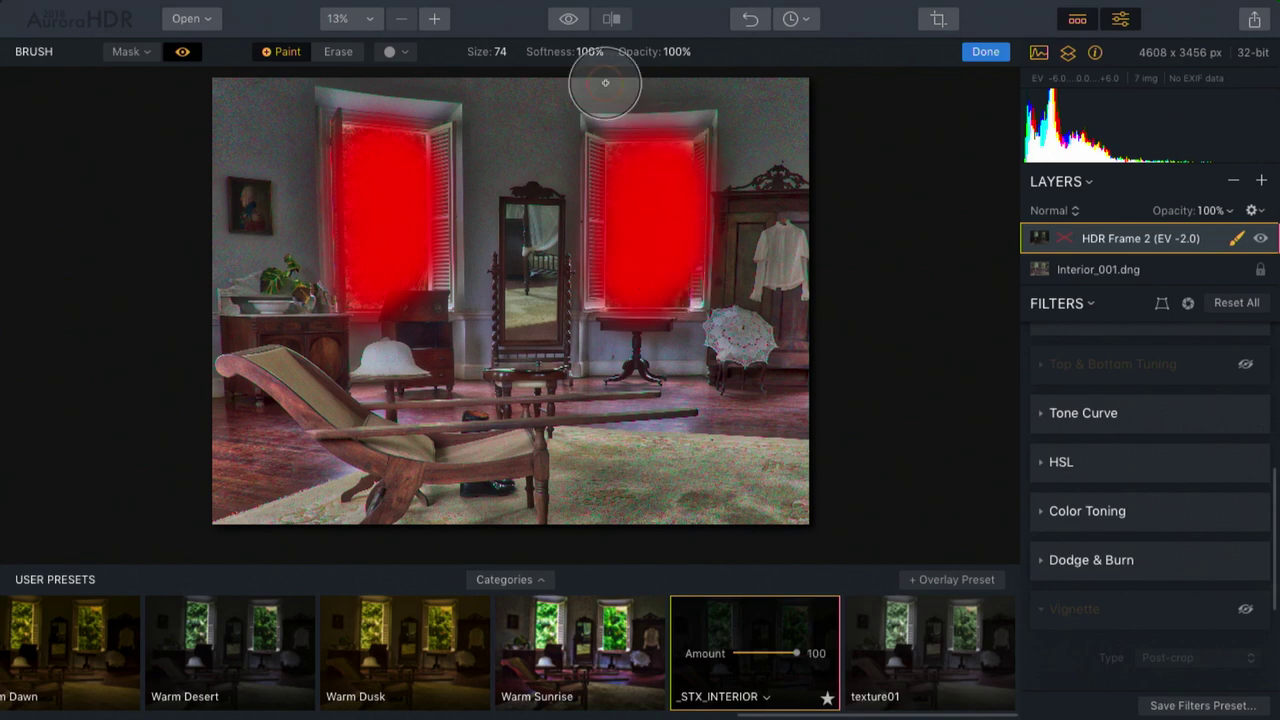
{"action": "left_click", "coordinate": [183, 53]}
Check the mask overlay and compare the photo with HDR Frame 2 toggled off and on.
{"action": "left_click", "coordinate": [184, 53]}
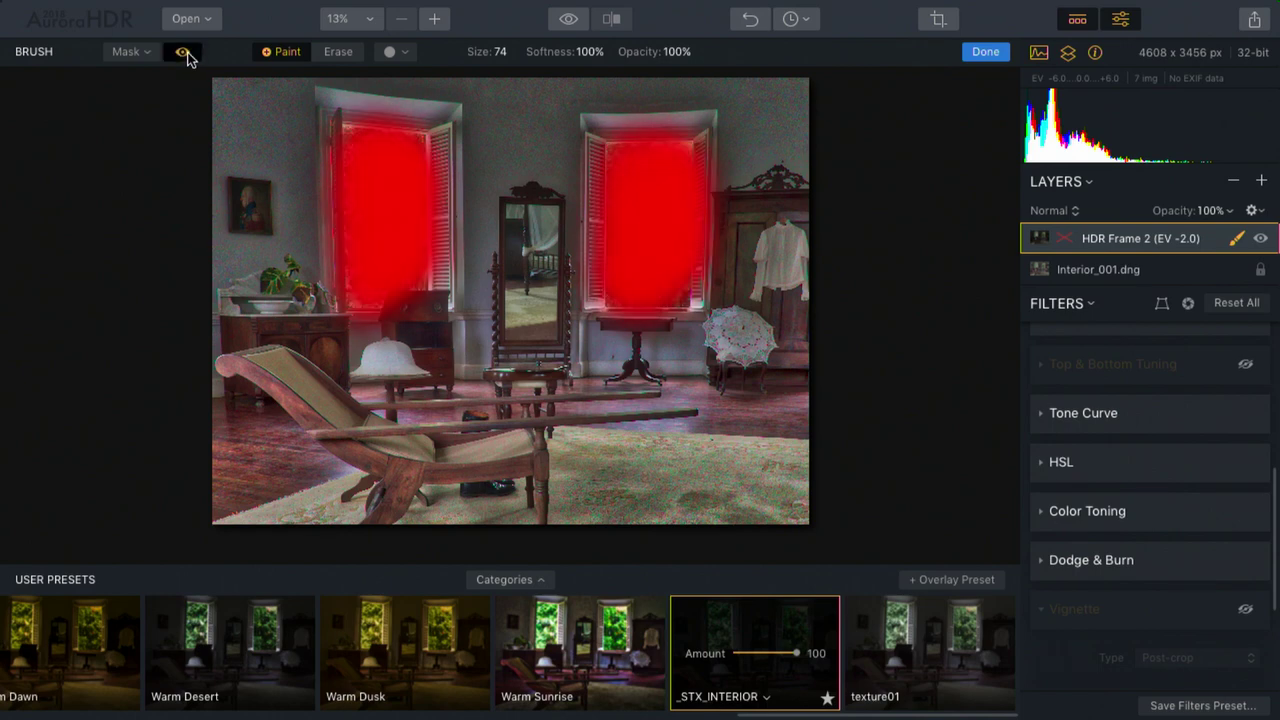
{"action": "left_click", "coordinate": [184, 53]}
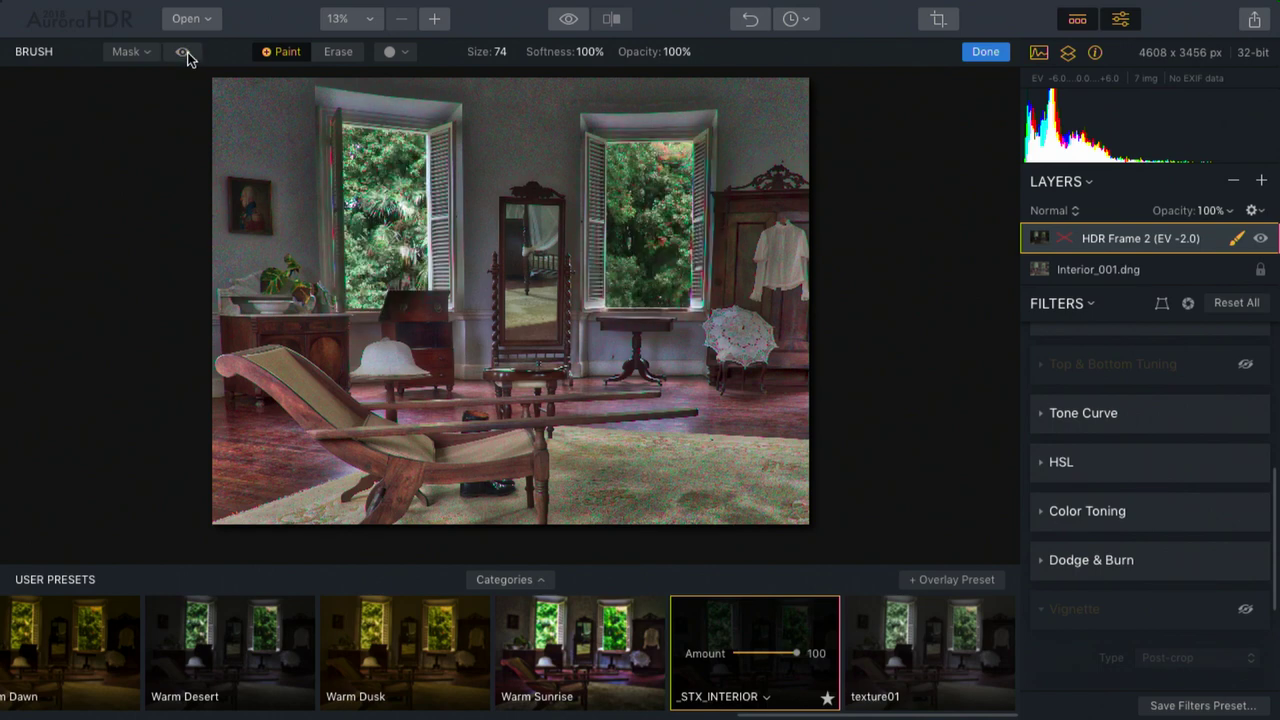
{"action": "left_click", "coordinate": [1262, 241]}
{"action": "left_click", "coordinate": [1262, 241]}
{"action": "left_click", "coordinate": [1262, 241]}
{"action": "left_click", "coordinate": [1262, 241]}
{"action": "left_click", "coordinate": [1262, 241]}
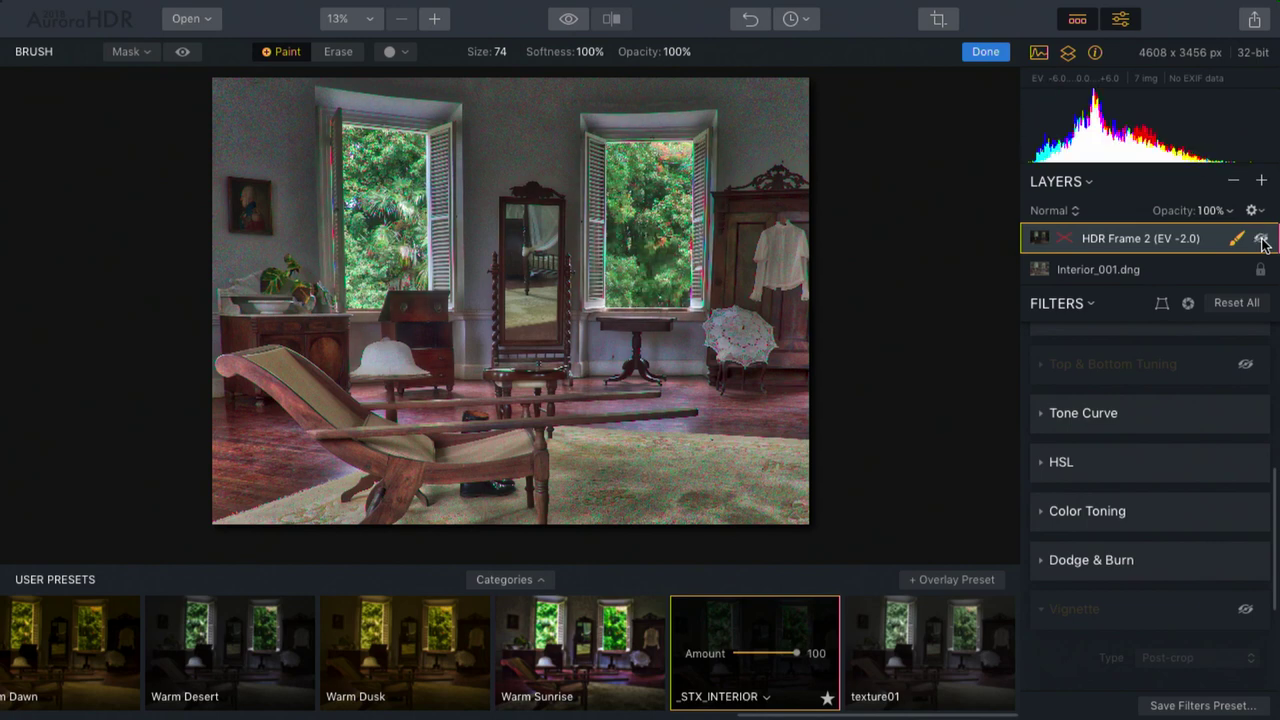
{"action": "left_click", "coordinate": [1262, 241]}
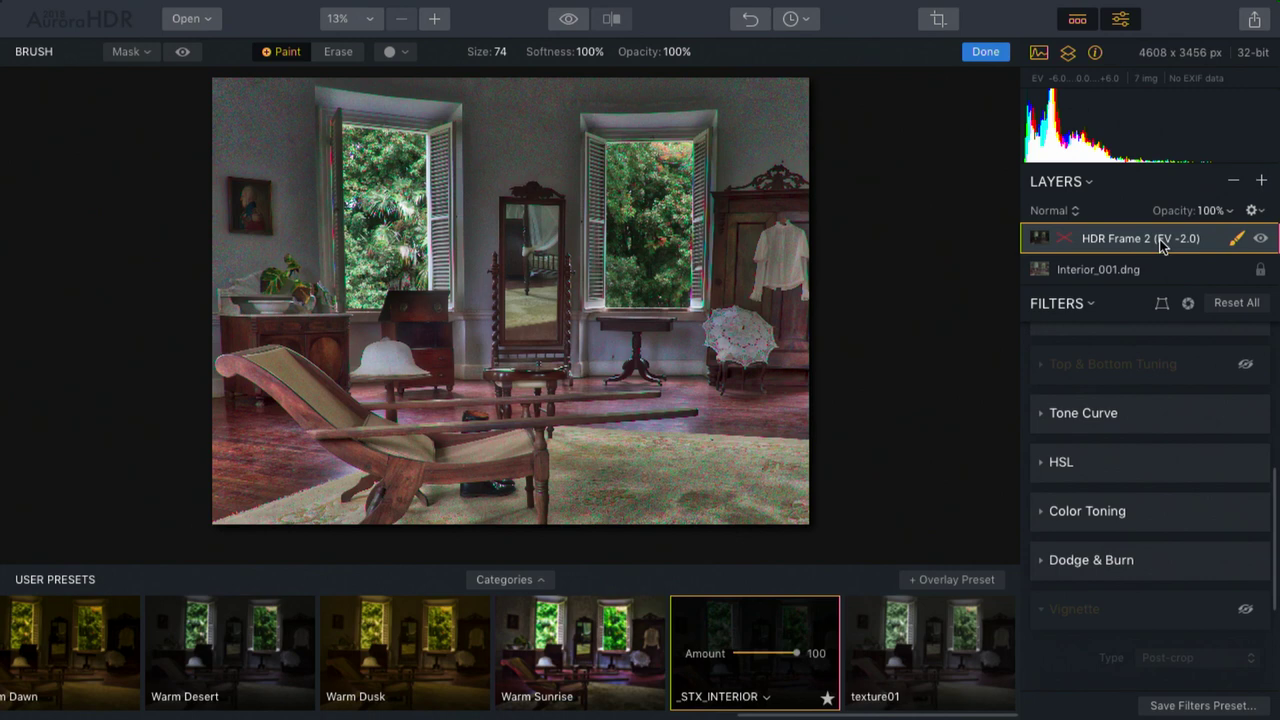
Finish mask editing on HDR Frame 2 and compare the layer hidden and shown once more.
{"action": "left_click", "coordinate": [1261, 180]}
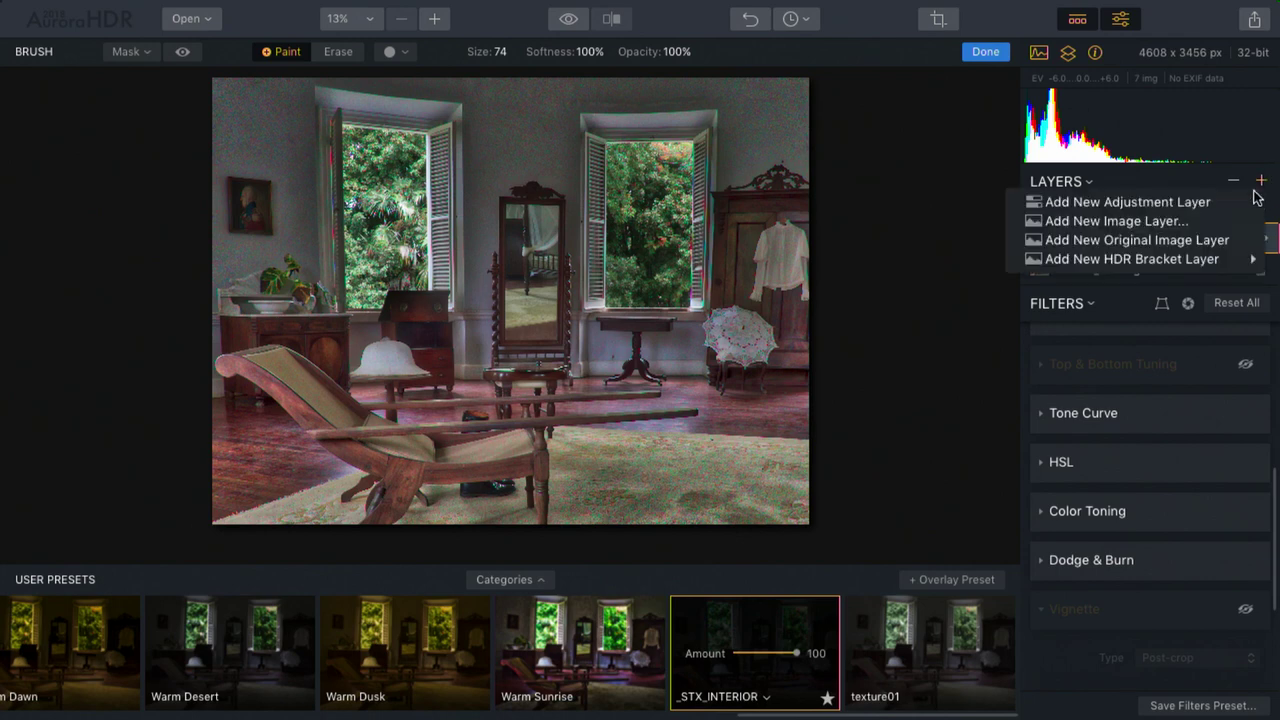
{"action": "left_click", "coordinate": [918, 204]}
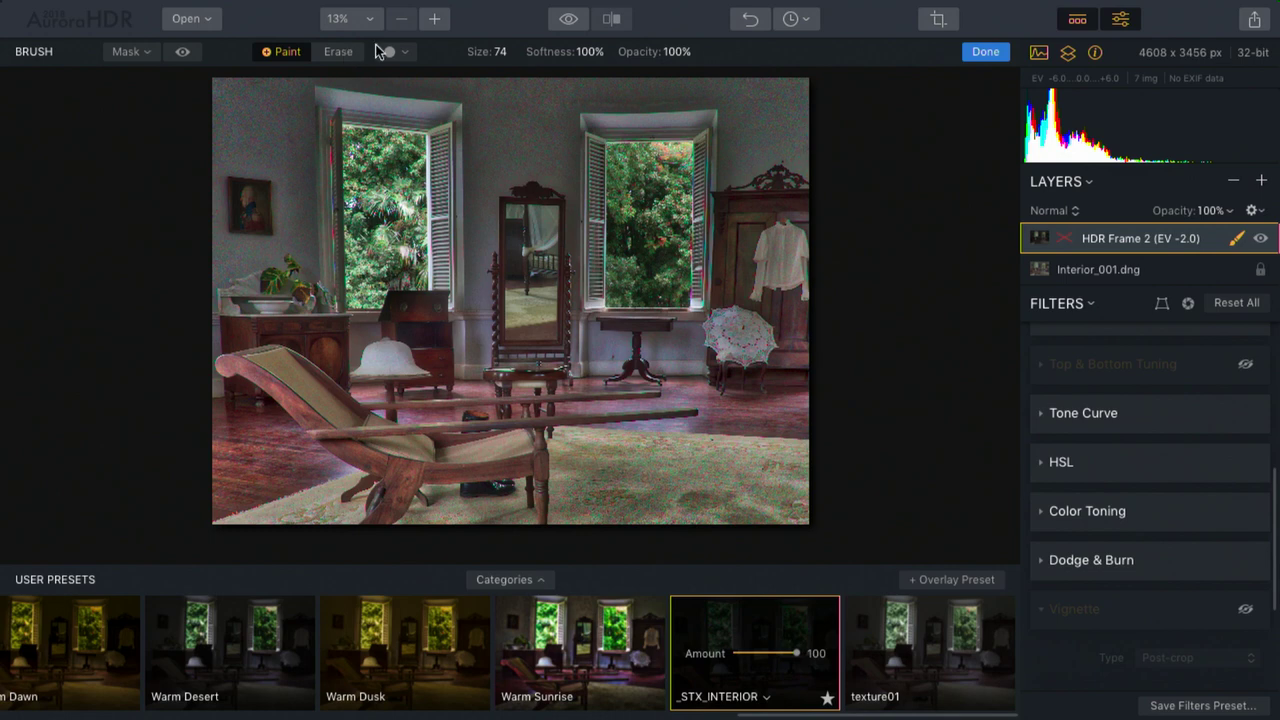
{"action": "left_click", "coordinate": [1237, 240]}
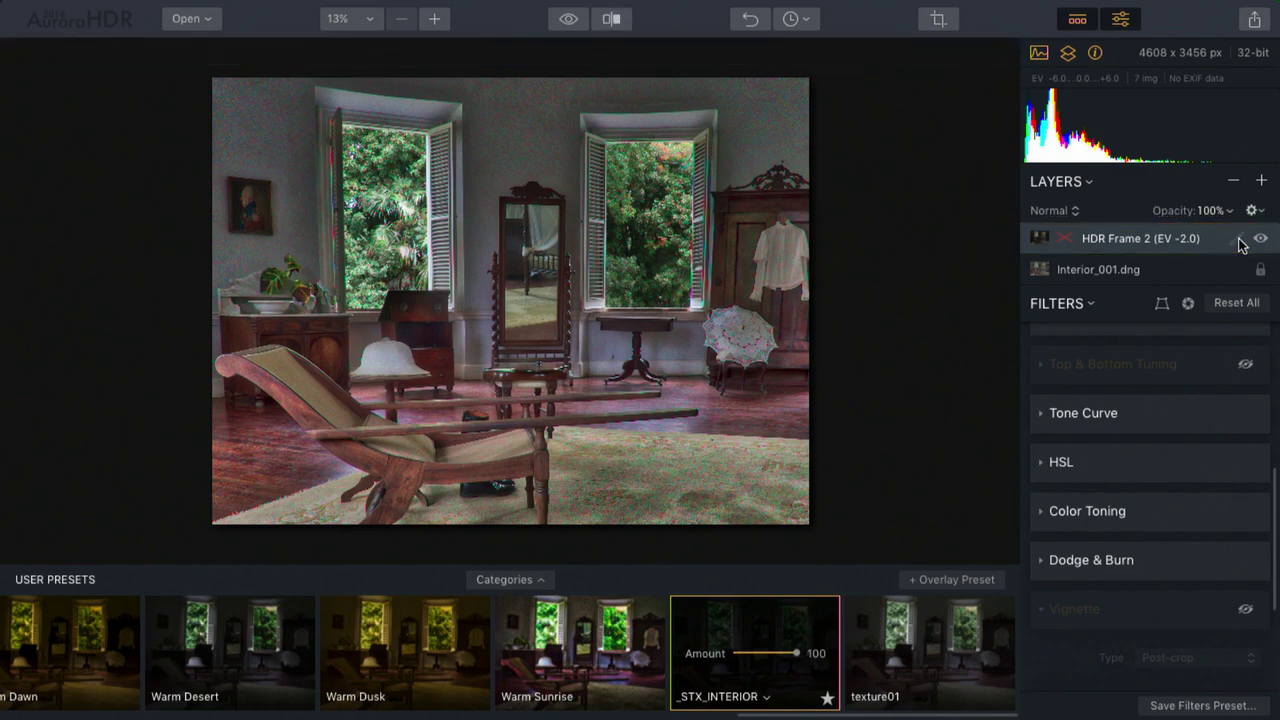
{"action": "left_click", "coordinate": [1237, 241]}
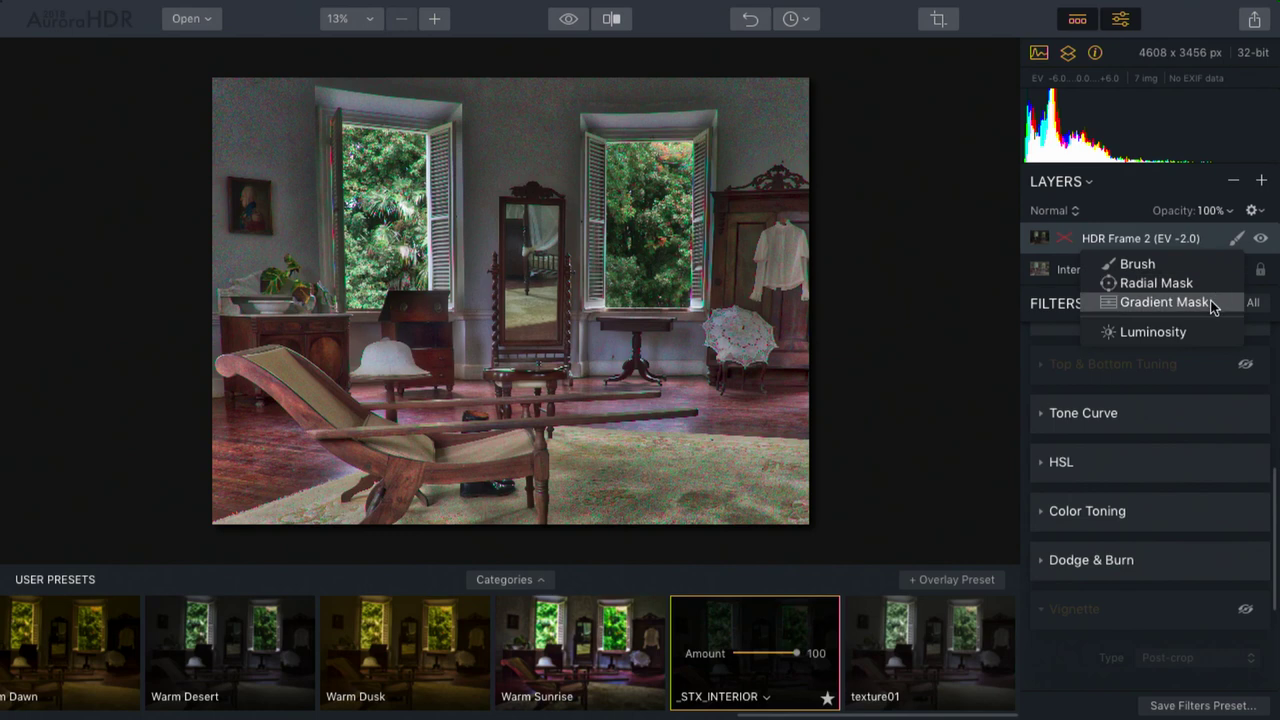
{"action": "left_click", "coordinate": [1198, 241]}
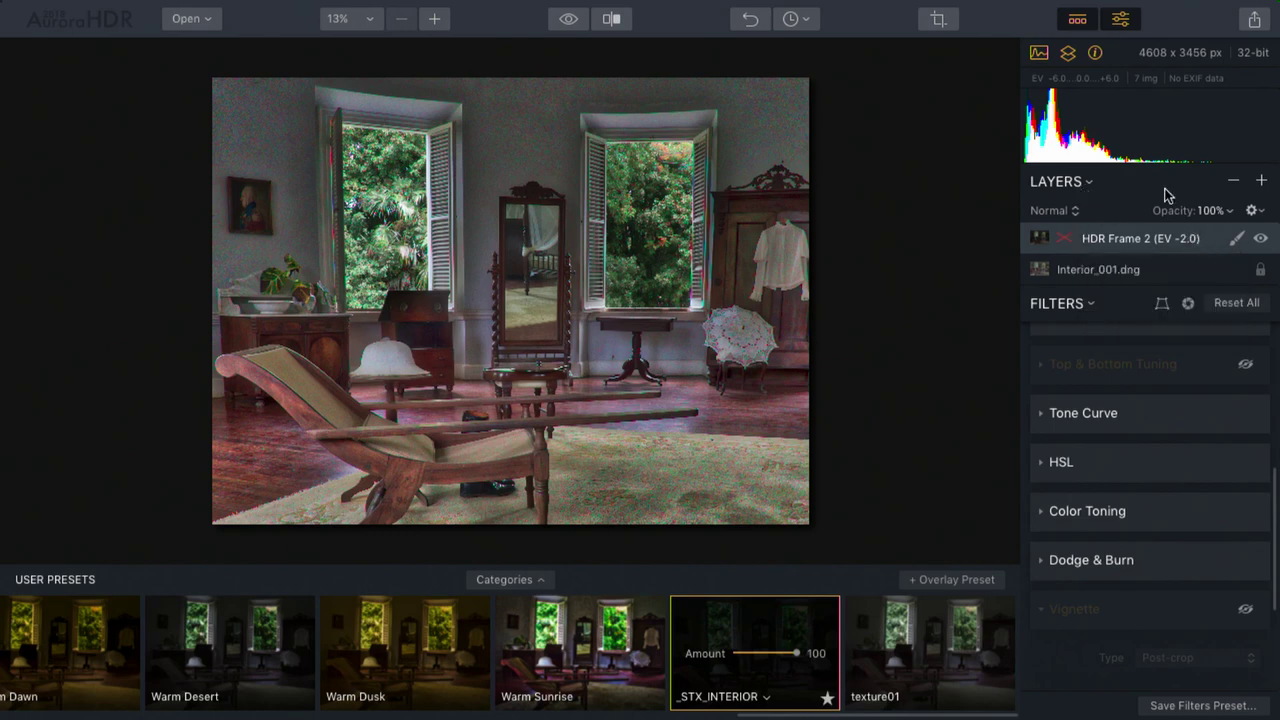
{"action": "left_click", "coordinate": [1261, 240]}
{"action": "left_click", "coordinate": [1262, 241]}
Add HDR Frame 5 (EV +4.0) as a new bracket layer on top of the stack.
{"action": "left_click", "coordinate": [1261, 181]}
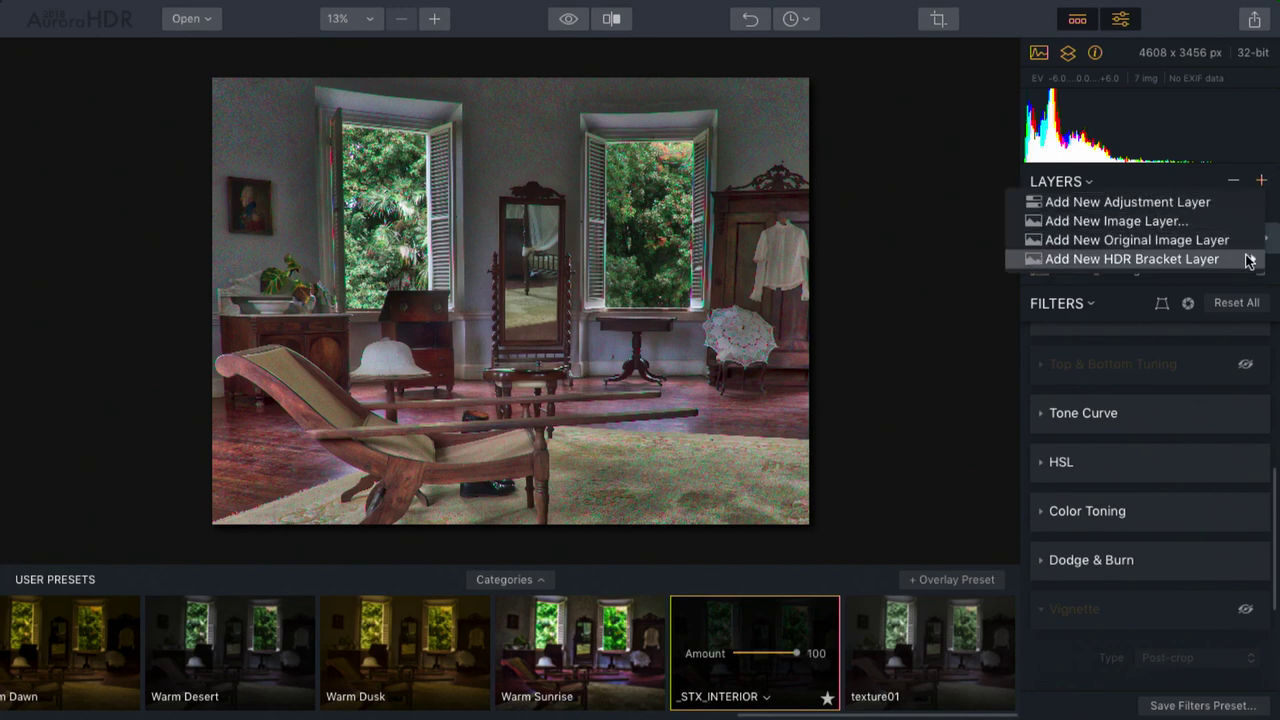
{"action": "mouse_move", "coordinate": [1249, 260]}
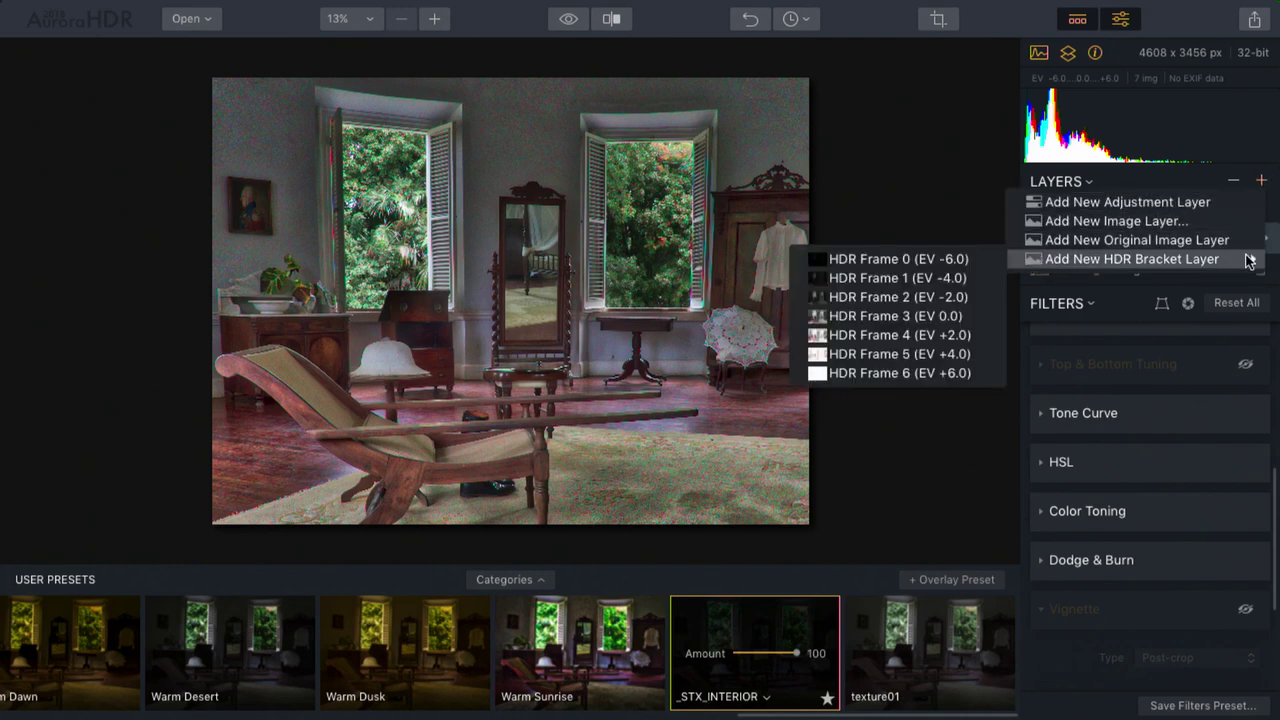
{"action": "left_click", "coordinate": [980, 360]}
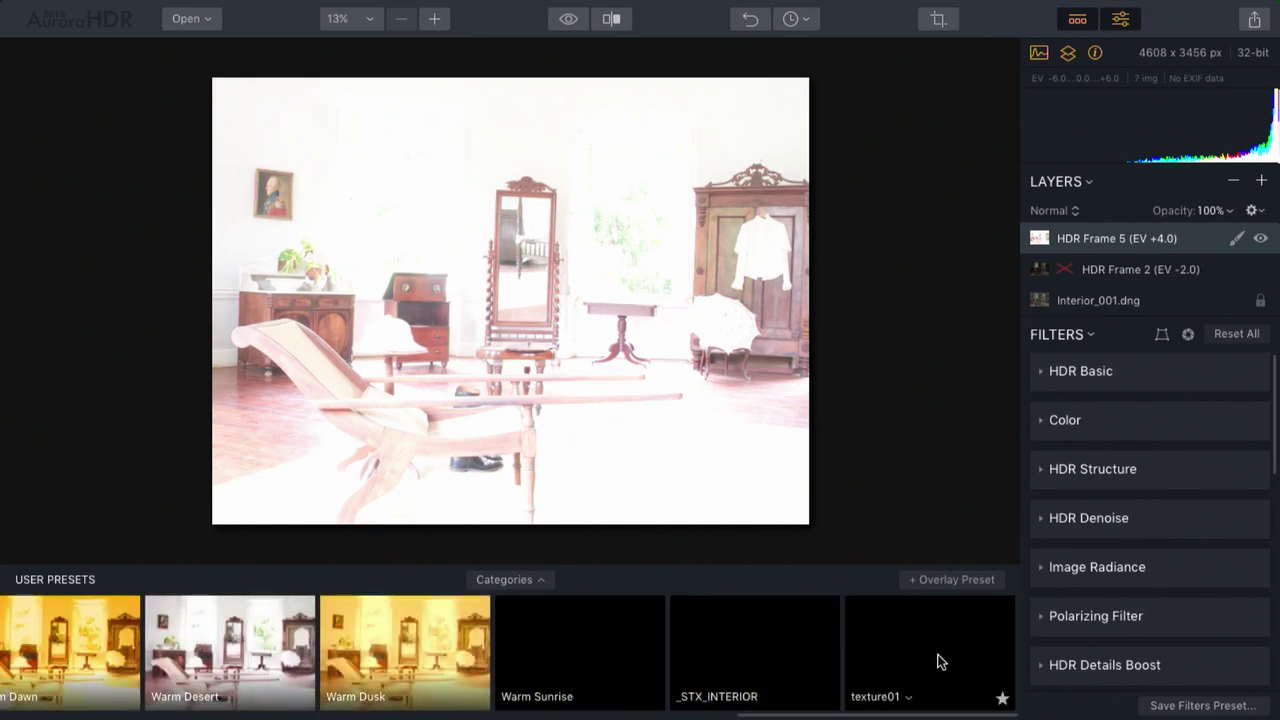
Apply _STX_INTERIOR to HDR Frame 5, disable HDR Basic through Top & Bottom Tuning, and start a radial mask.
{"action": "left_click", "coordinate": [757, 668]}
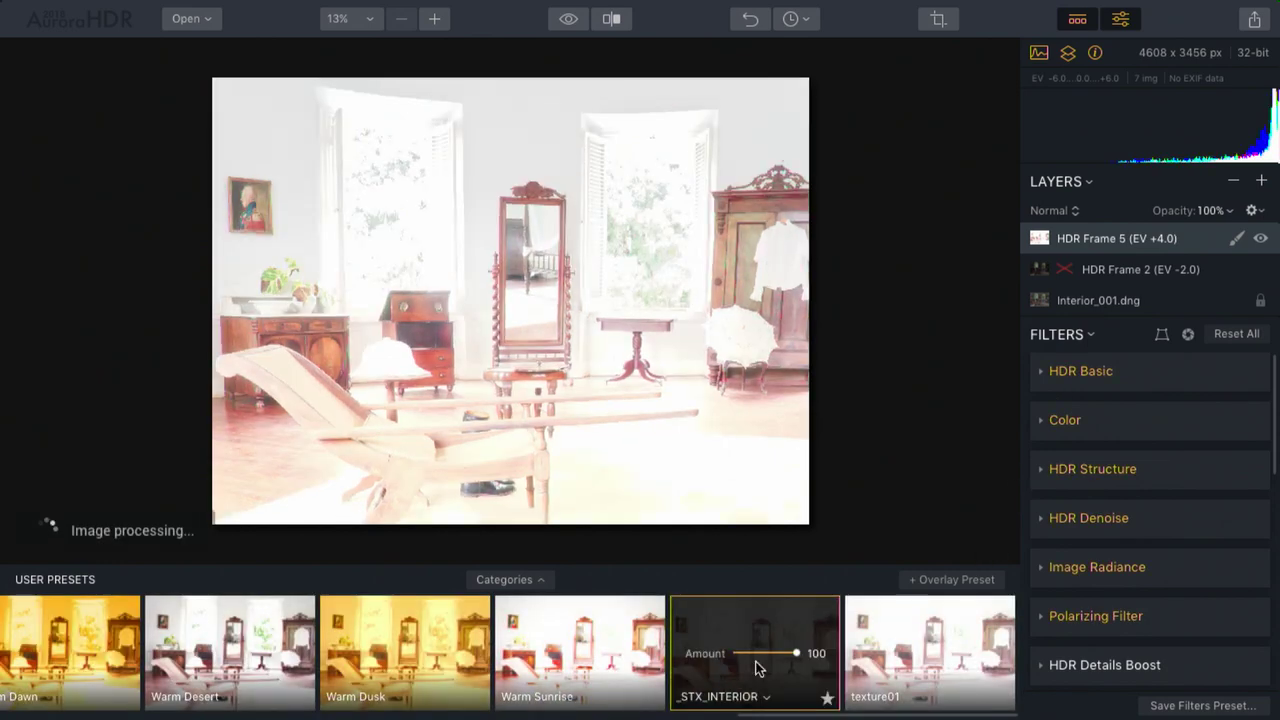
{"action": "left_click", "coordinate": [1246, 372]}
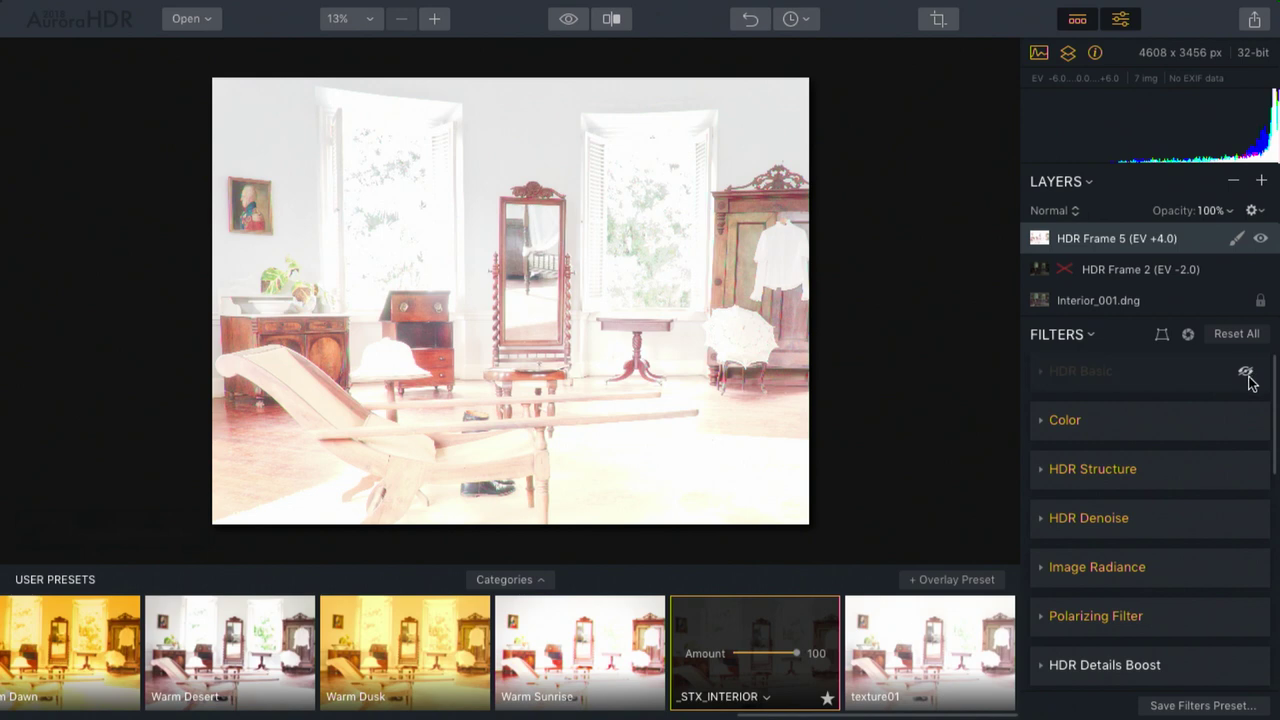
{"action": "left_click", "coordinate": [1246, 421]}
{"action": "left_click", "coordinate": [1246, 470]}
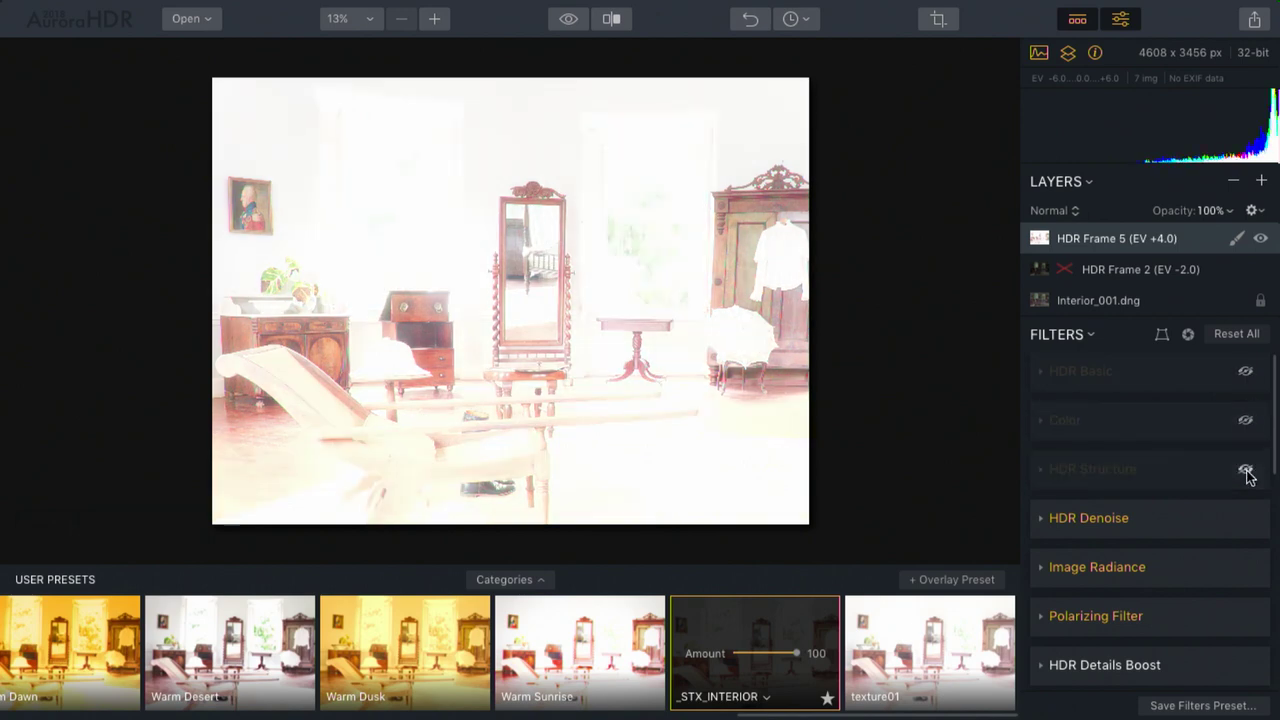
{"action": "left_click", "coordinate": [1246, 519]}
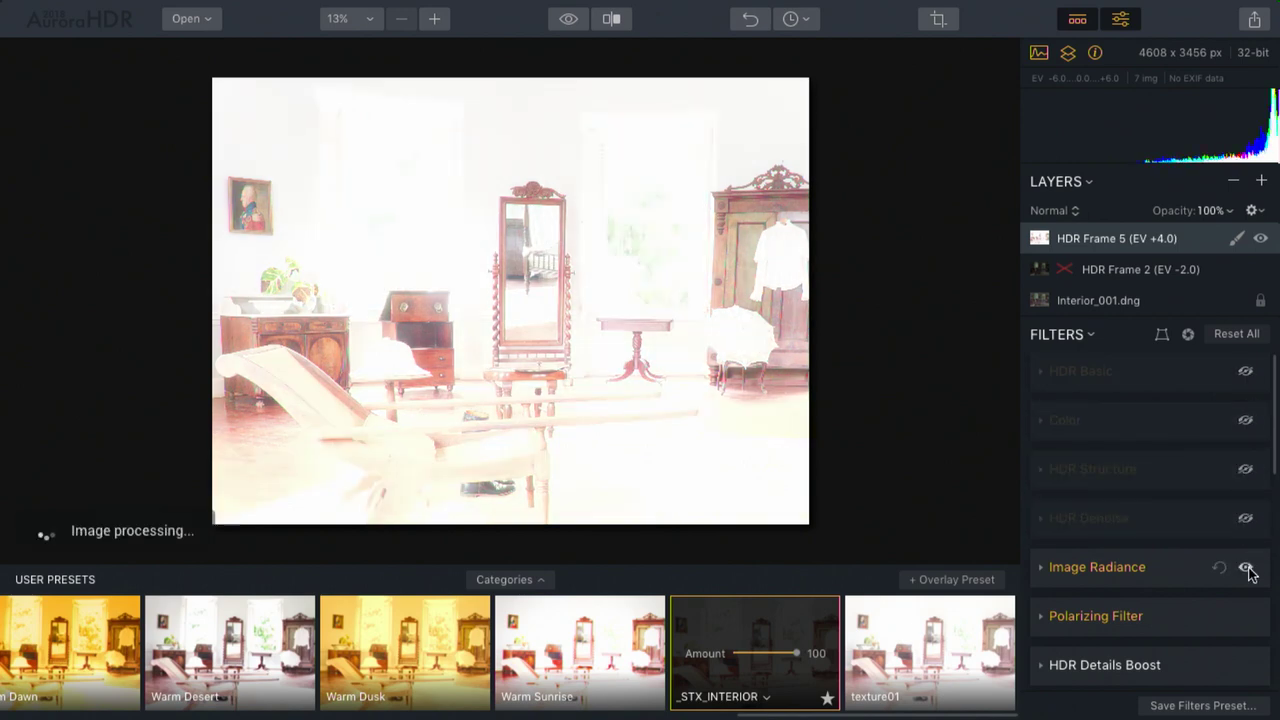
{"action": "left_click", "coordinate": [1246, 568]}
{"action": "left_click", "coordinate": [1246, 617]}
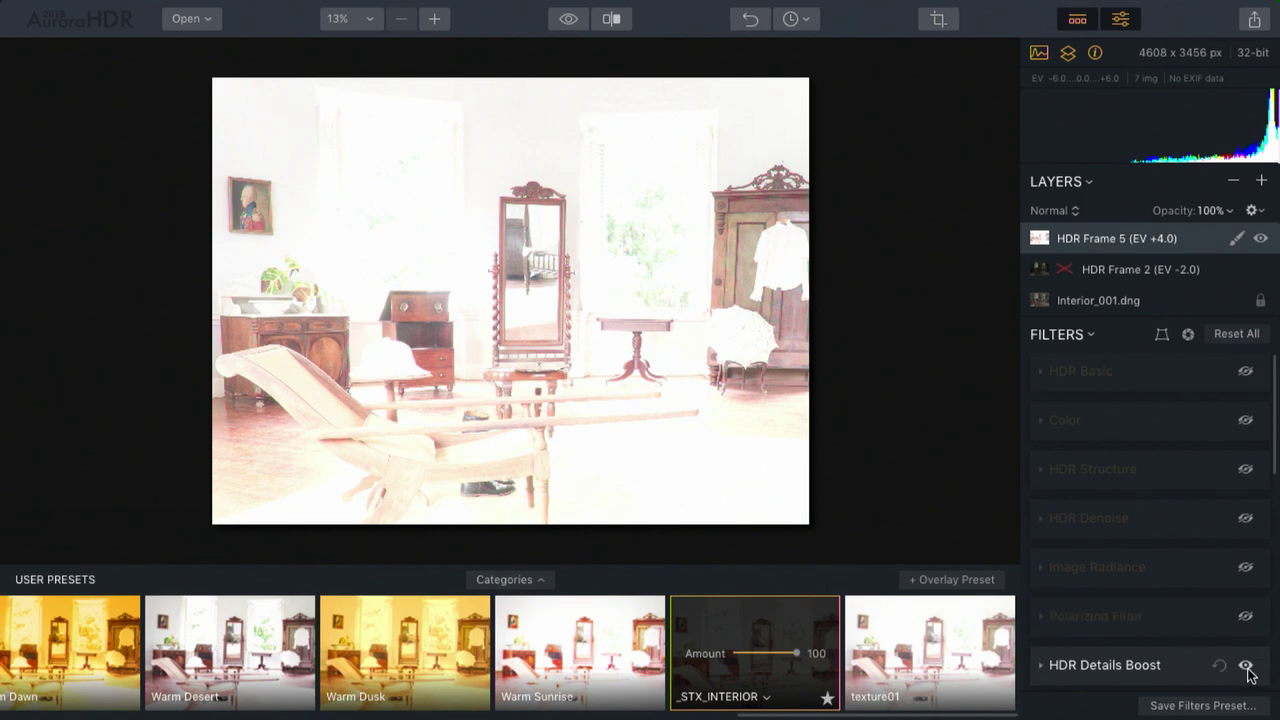
{"action": "scroll", "coordinate": [1246, 668], "scroll_direction": "down", "scroll_amount": 4}
{"action": "left_click", "coordinate": [1246, 587]}
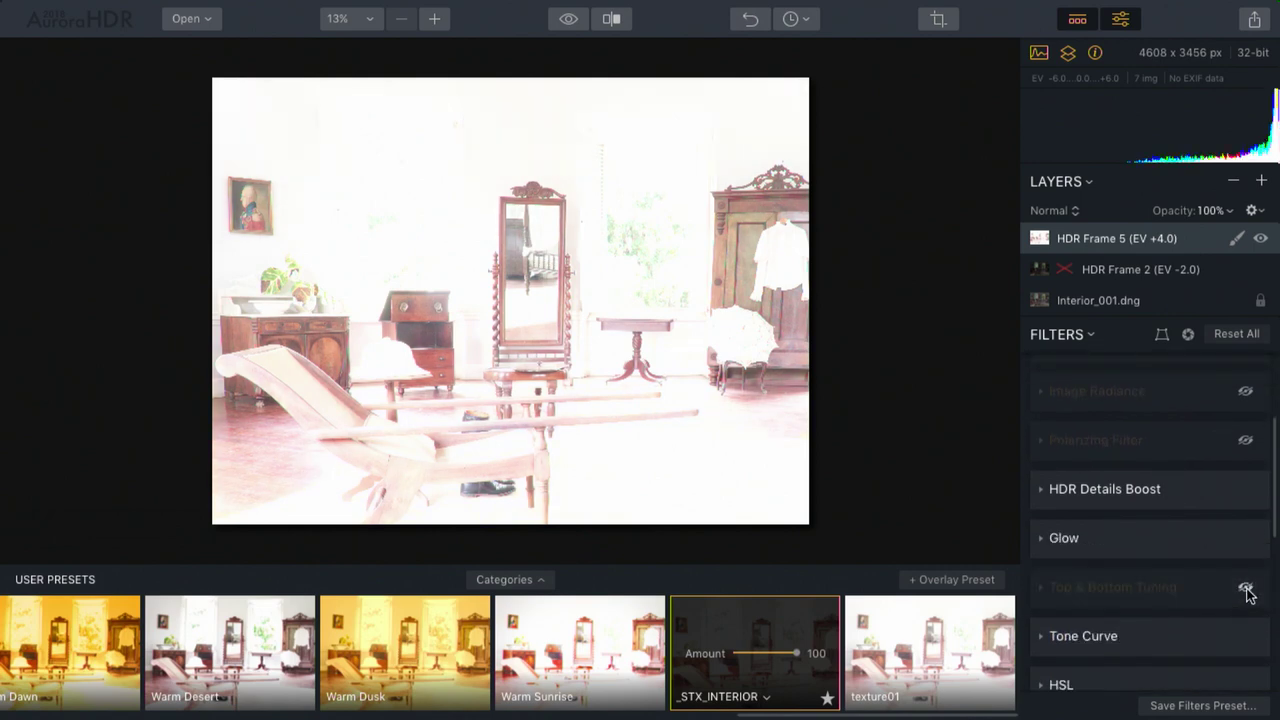
{"action": "left_click", "coordinate": [1236, 243]}
{"action": "left_click", "coordinate": [1178, 286]}
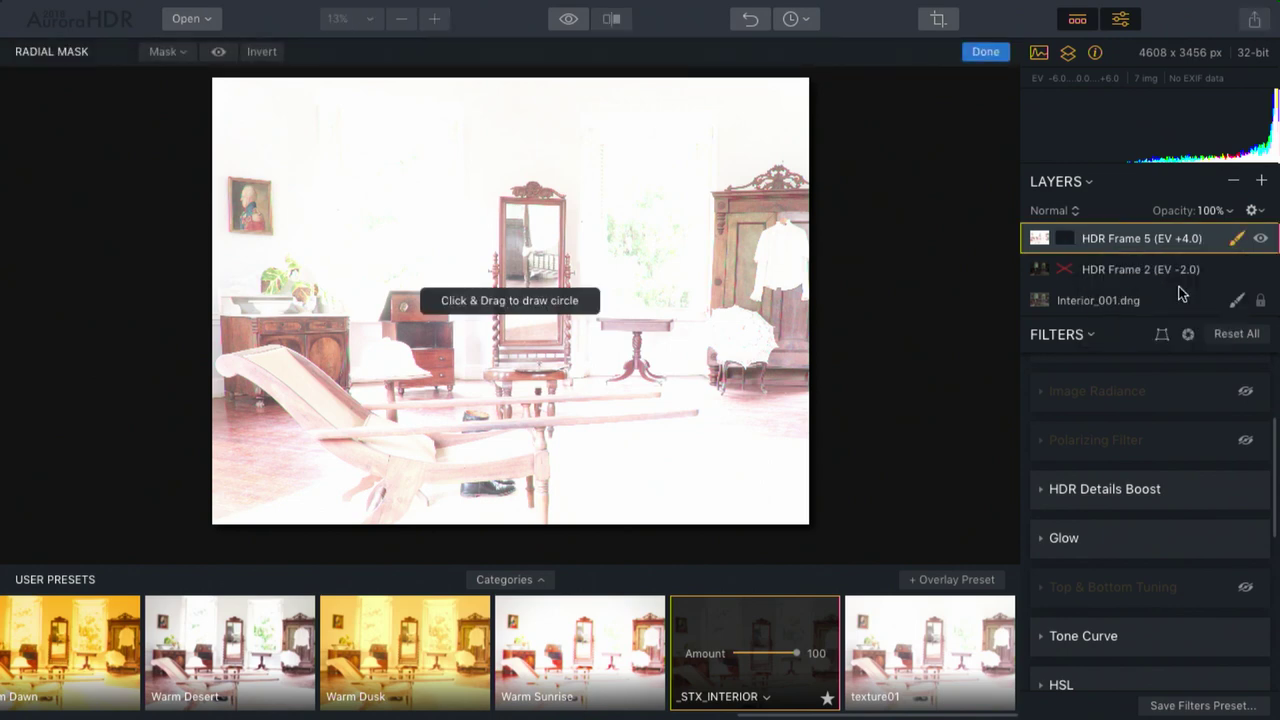
Place a radial mask over the wardrobe, preview it as a red overlay, and invert it.
{"action": "left_click", "coordinate": [759, 228]}
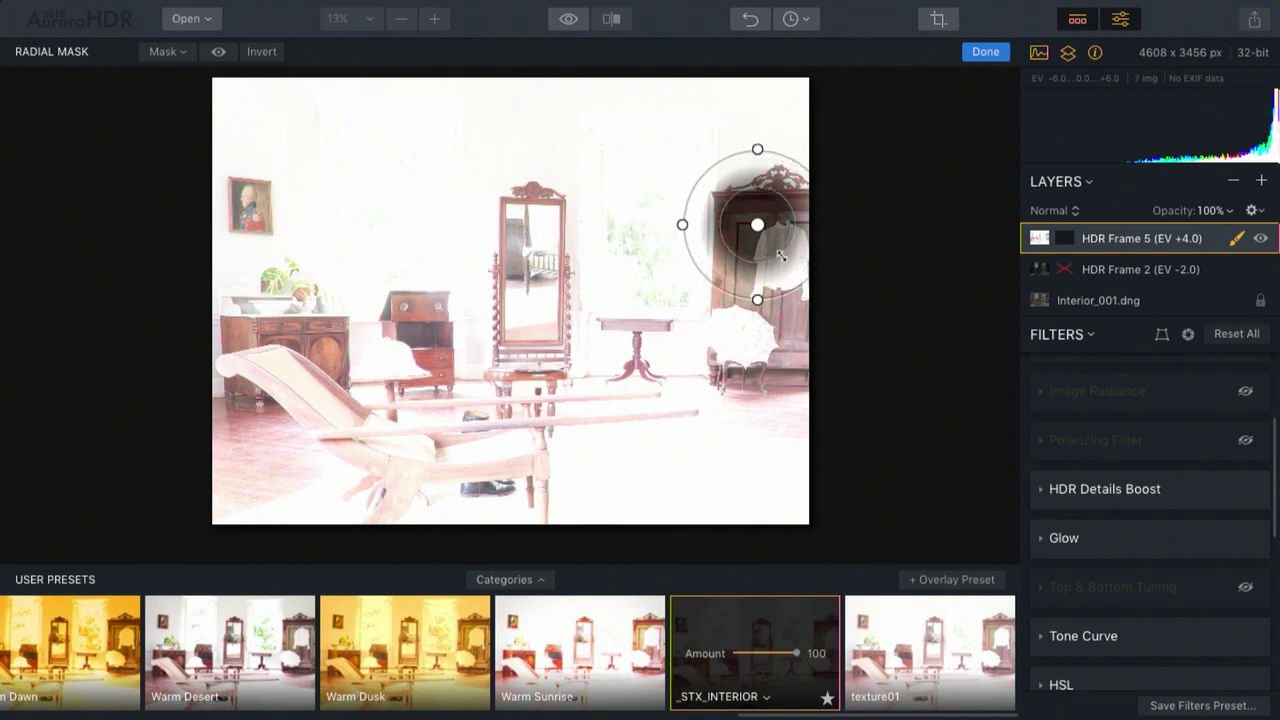
{"action": "left_click_drag", "start_coordinate": [759, 226], "coordinate": [786, 259]}
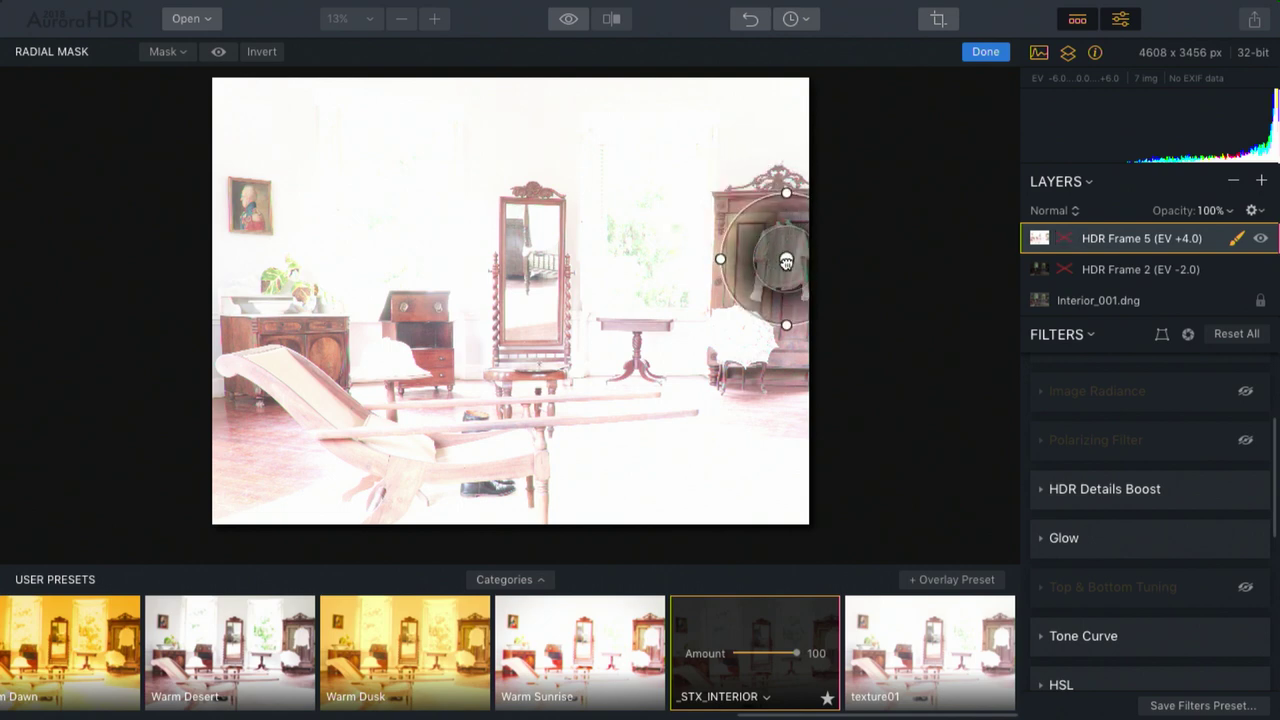
{"action": "left_click", "coordinate": [220, 54]}
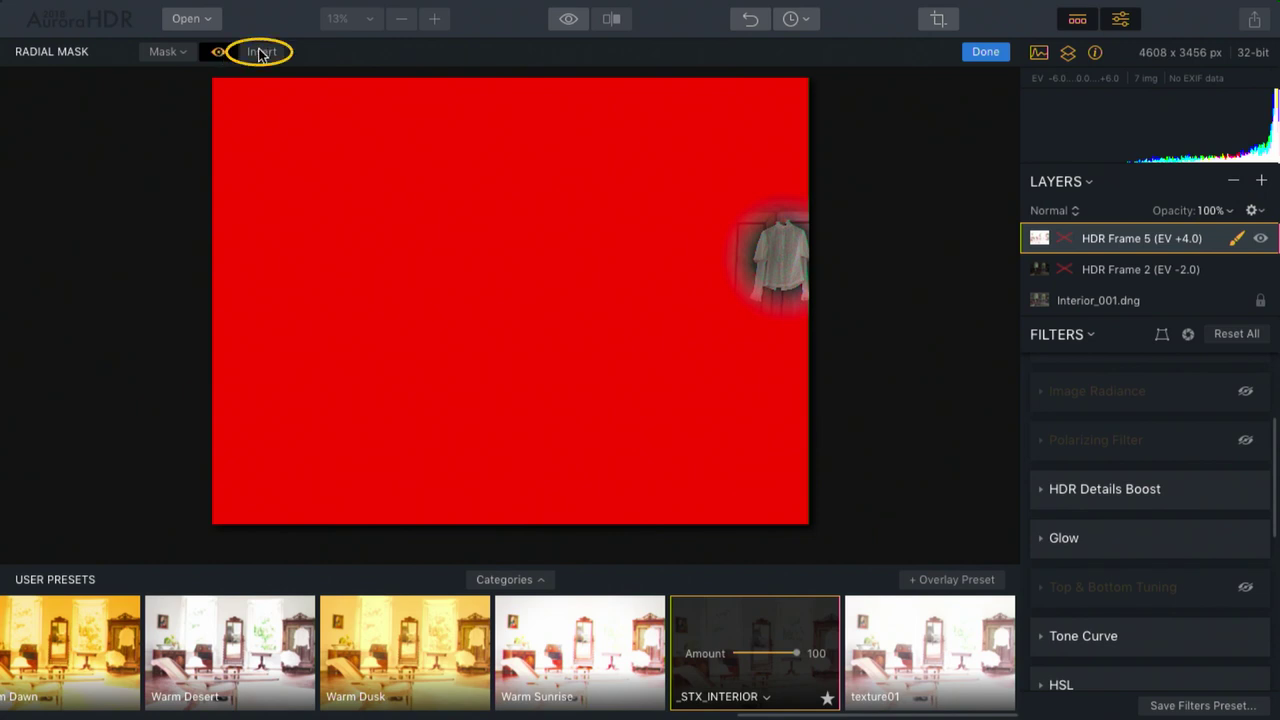
{"action": "left_click", "coordinate": [259, 53]}
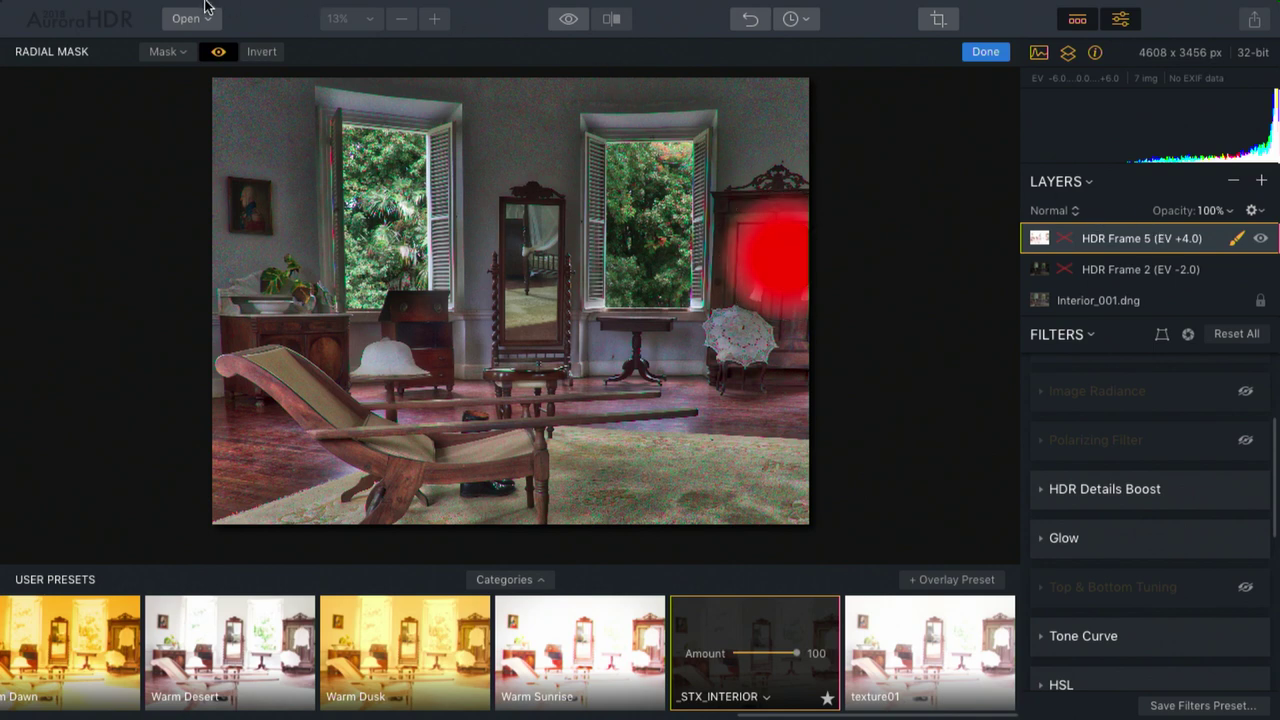
Hide the red mask overlay and trial HDR Frame 5 opacities of 27% and 13%, comparing with the layer off.
{"action": "mouse_move", "coordinate": [206, 5]}
{"action": "left_click", "coordinate": [219, 52]}
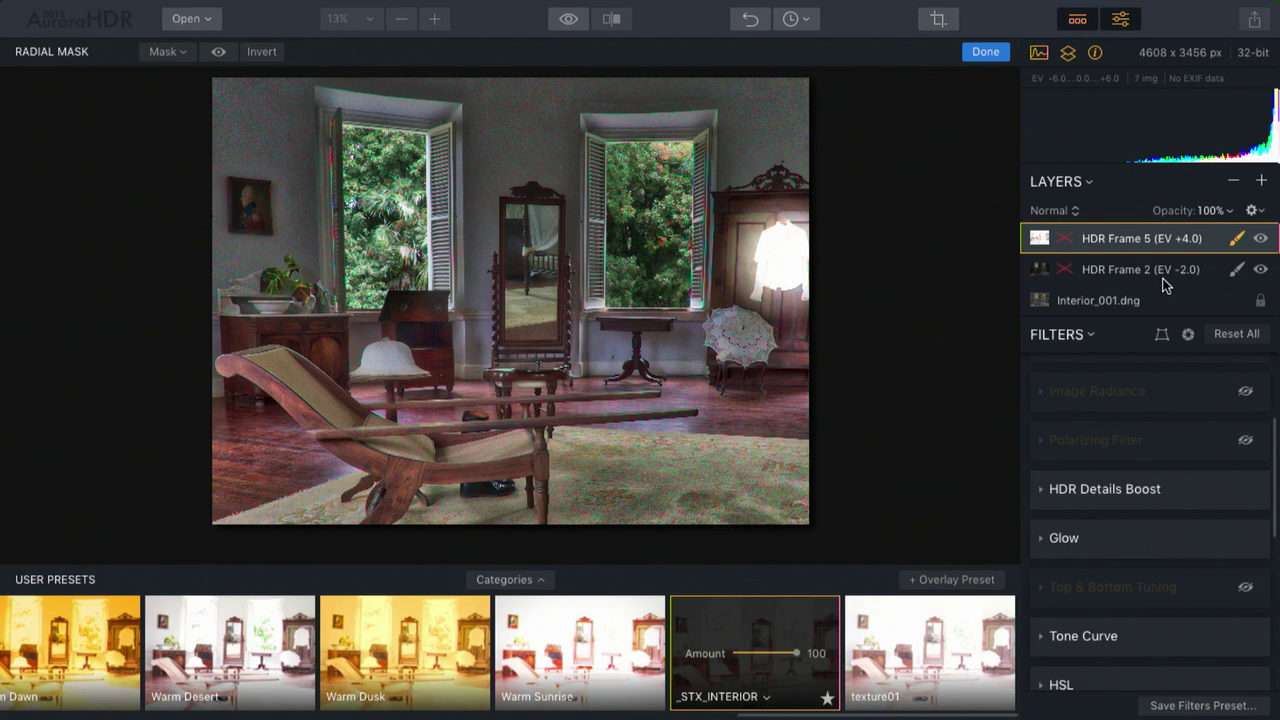
{"action": "left_click", "coordinate": [1200, 211]}
{"action": "left_click", "coordinate": [1190, 231]}
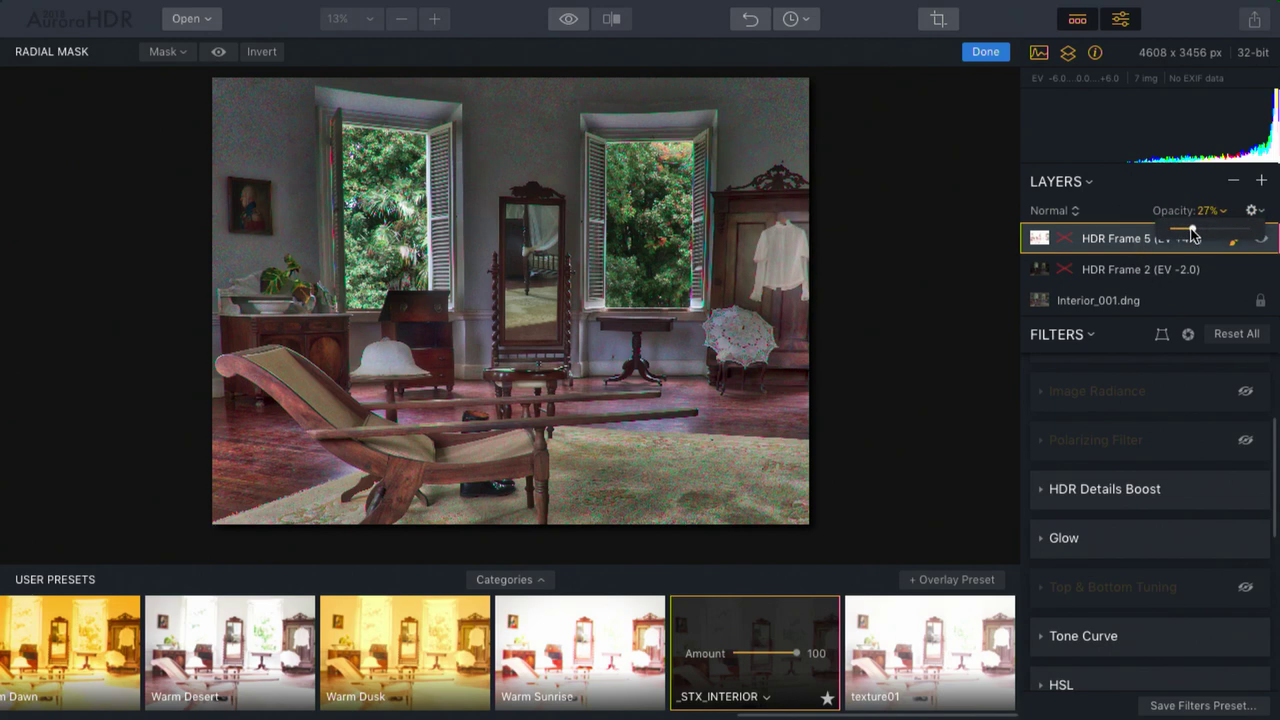
{"action": "left_click_drag", "start_coordinate": [1190, 231], "coordinate": [1181, 232]}
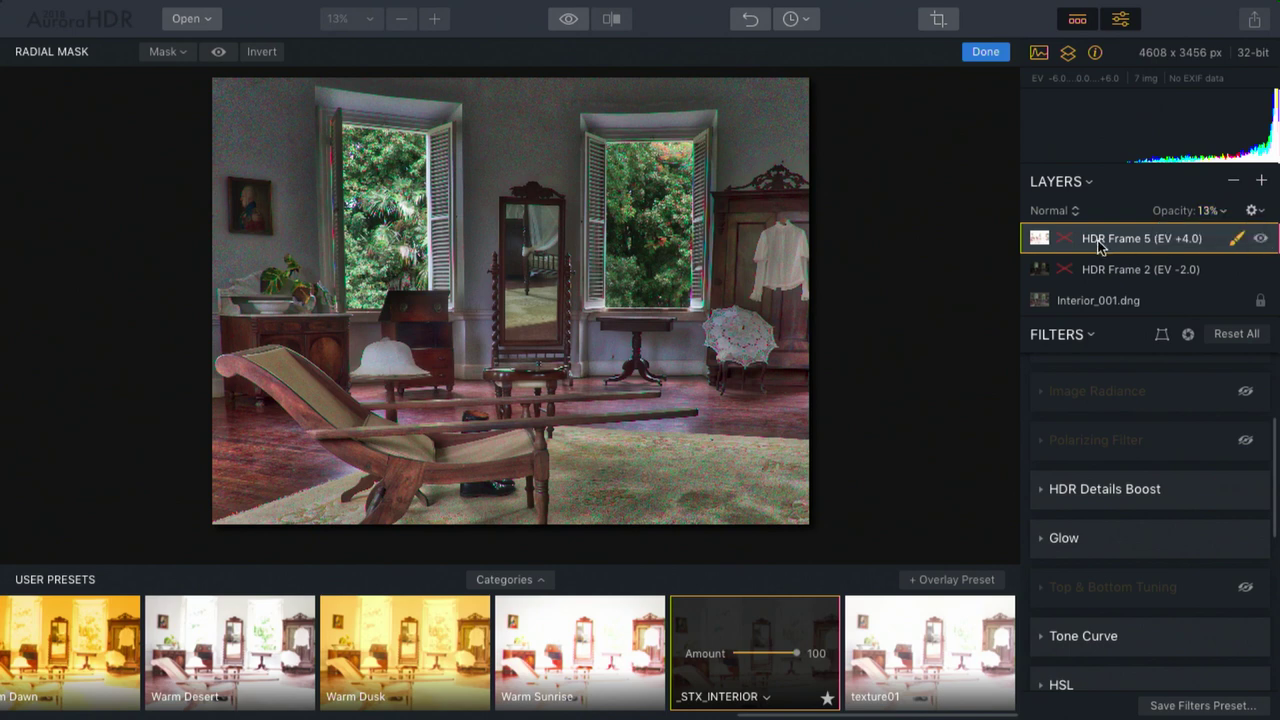
{"action": "left_click", "coordinate": [1261, 240]}
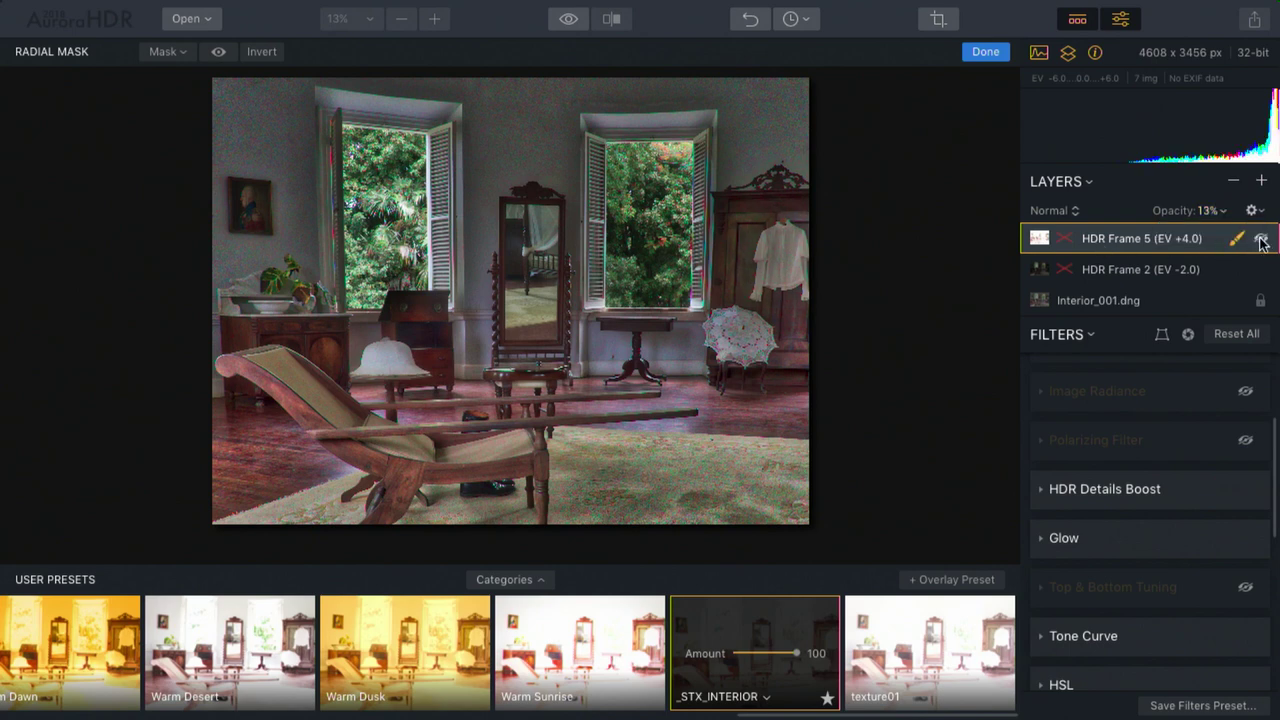
Raise HDR Frame 5 to 39%, briefly check the red mask overlay, then settle opacity at 25%.
{"action": "left_click", "coordinate": [1210, 211]}
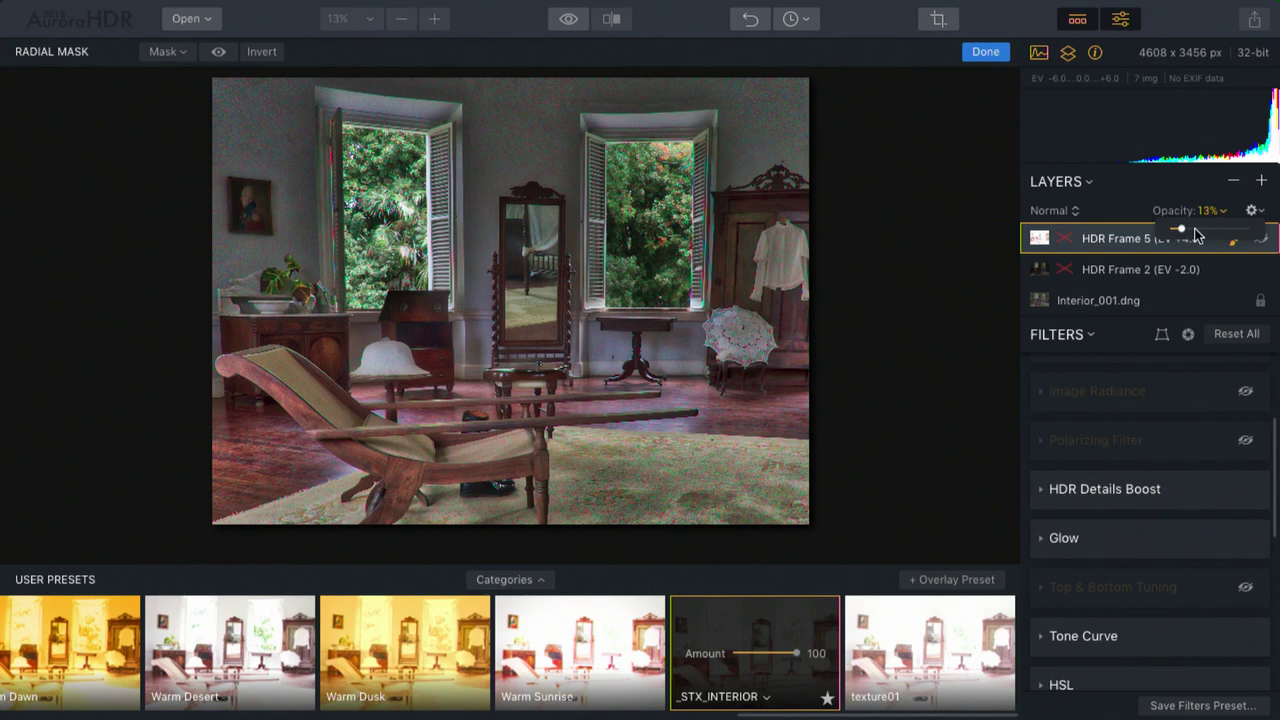
{"action": "left_click_drag", "start_coordinate": [1193, 233], "coordinate": [1206, 233]}
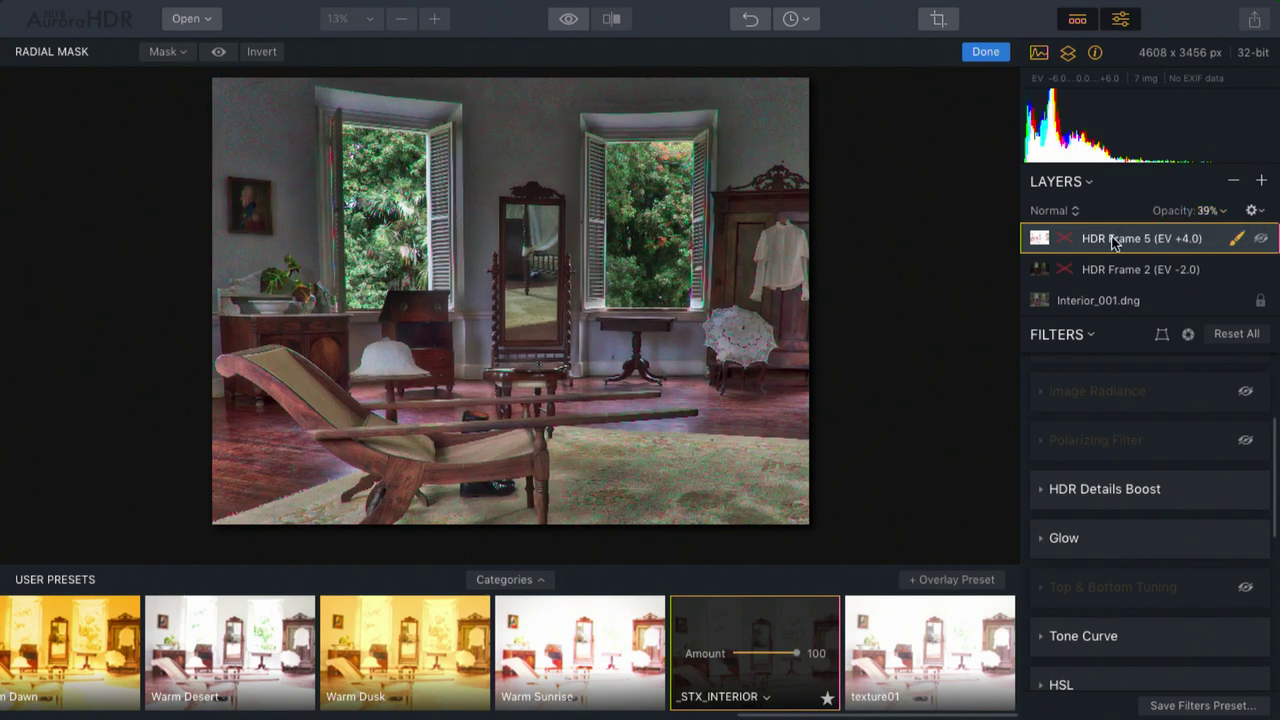
{"action": "right_click", "coordinate": [1065, 242]}
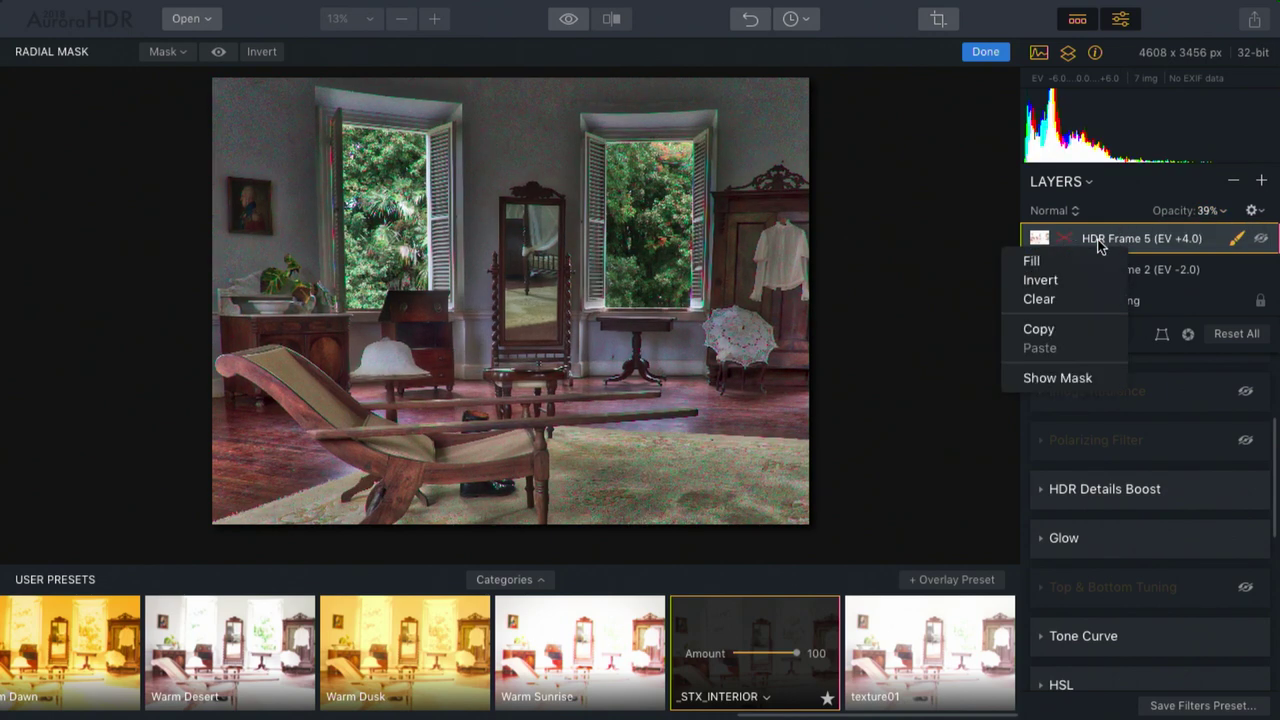
{"action": "left_click", "coordinate": [1100, 246]}
{"action": "left_click", "coordinate": [170, 52]}
{"action": "left_click", "coordinate": [192, 195]}
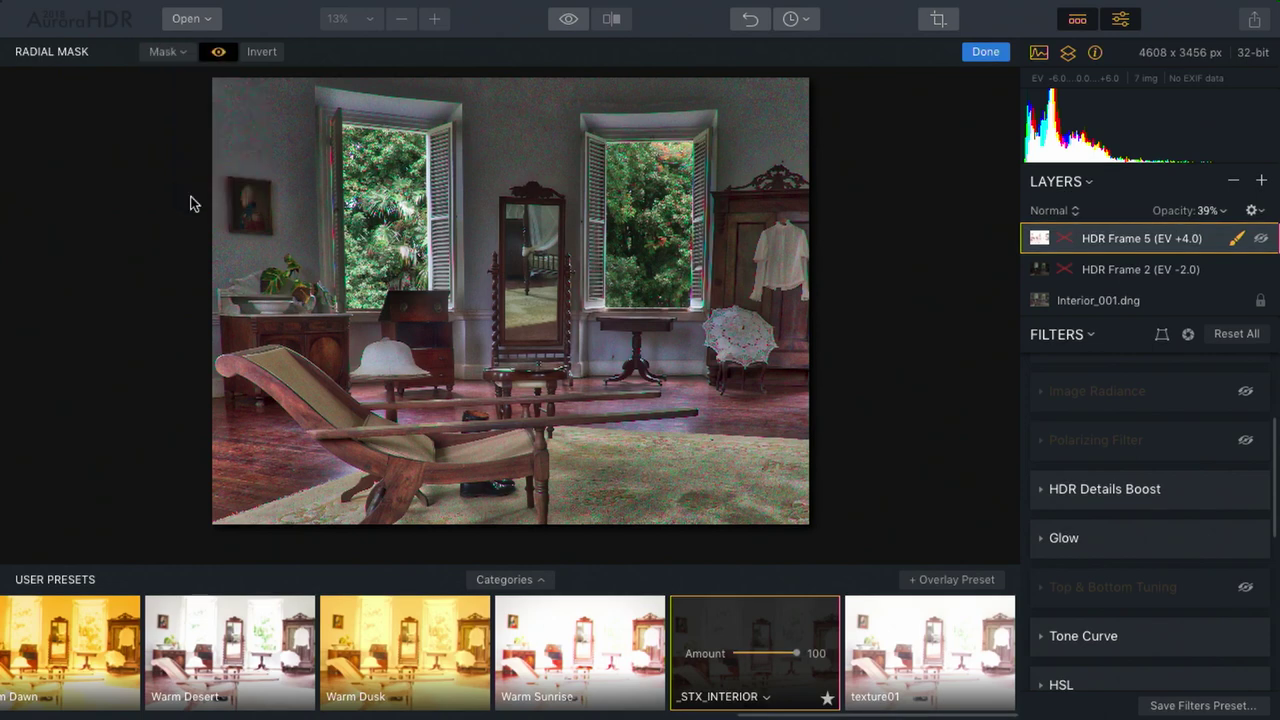
{"action": "left_click", "coordinate": [219, 52]}
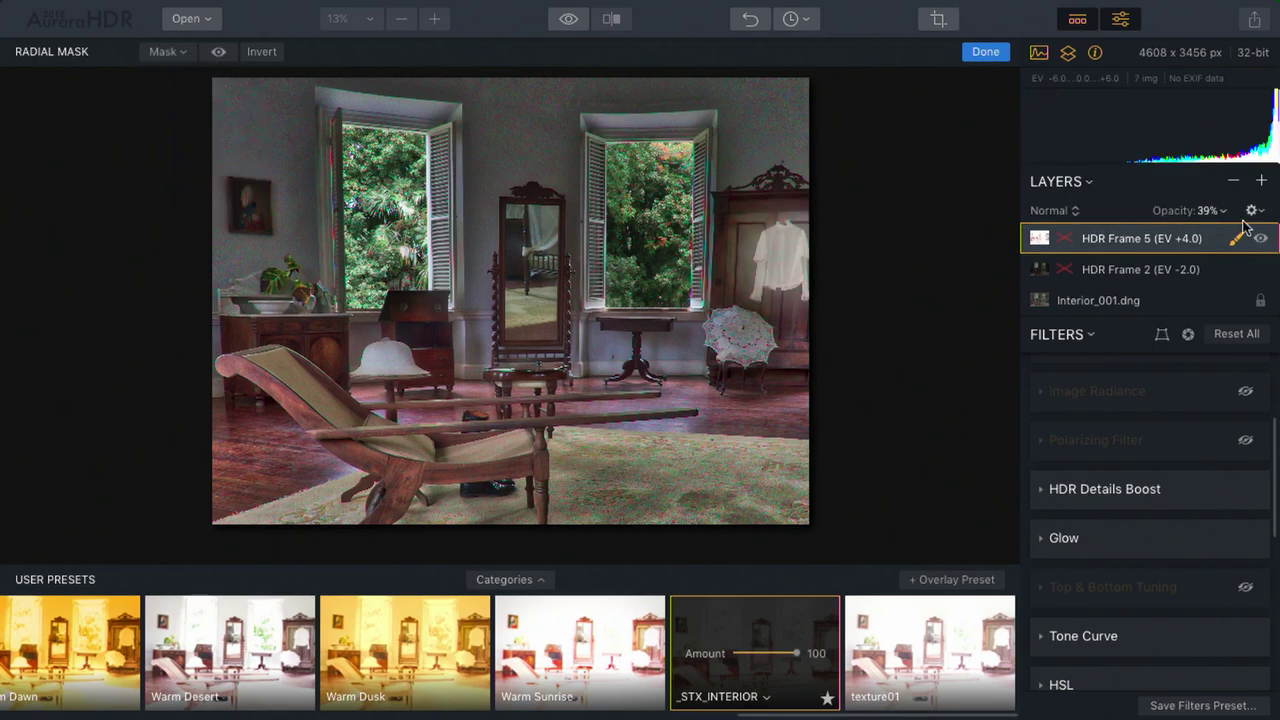
{"action": "left_click", "coordinate": [1212, 211]}
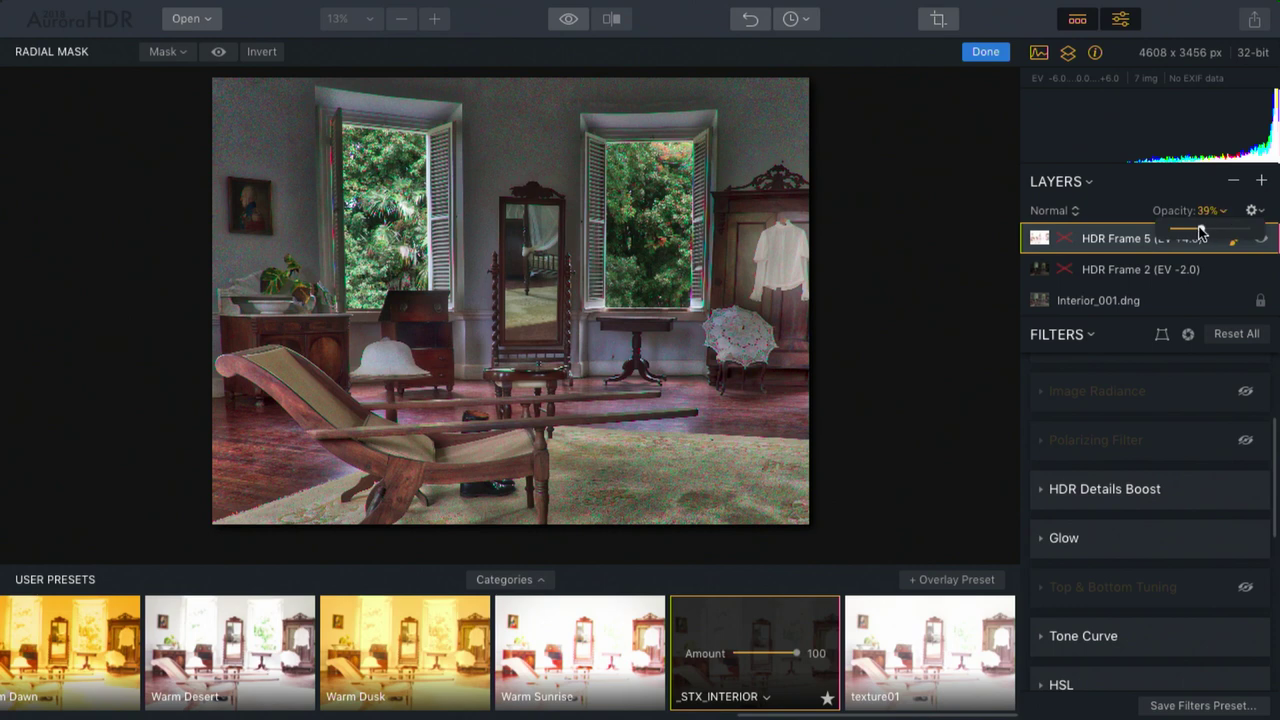
{"action": "left_click_drag", "start_coordinate": [1200, 231], "coordinate": [1190, 232]}
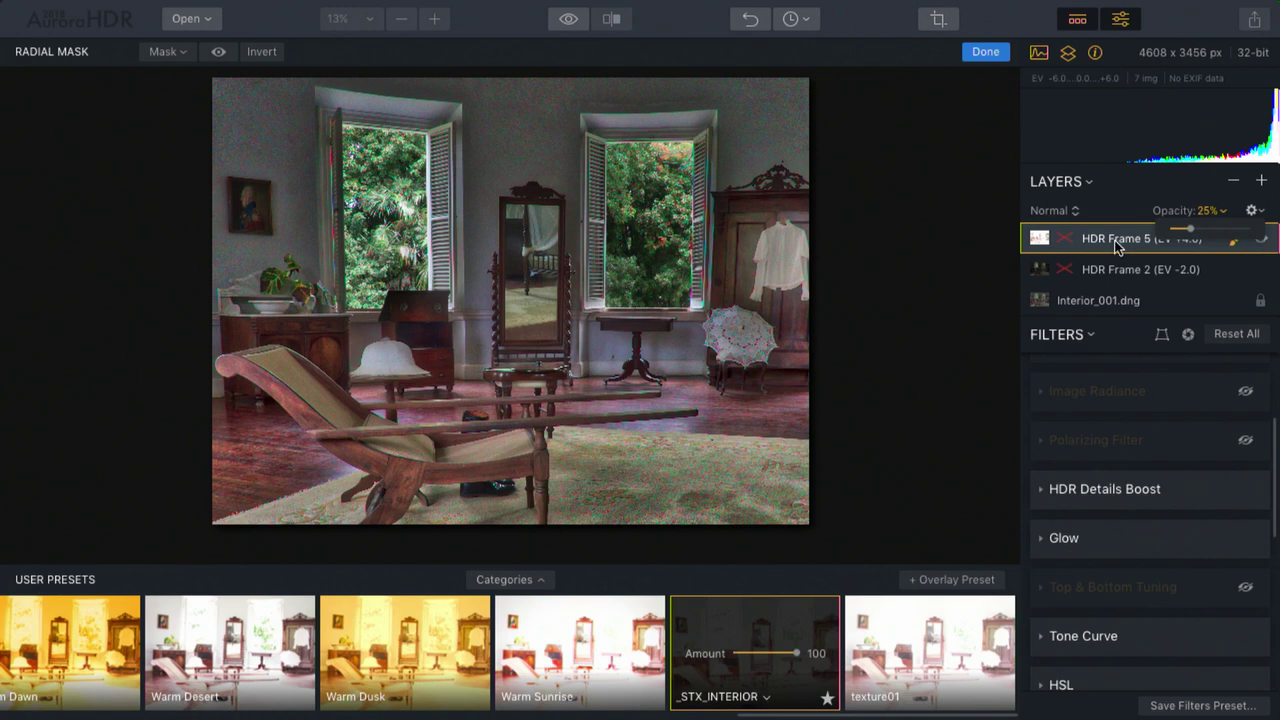
Delete the HDR Frame 5 layer and add HDR Frame 2 (EV -2.0) as a new bracket layer.
{"action": "left_click", "coordinate": [1233, 183]}
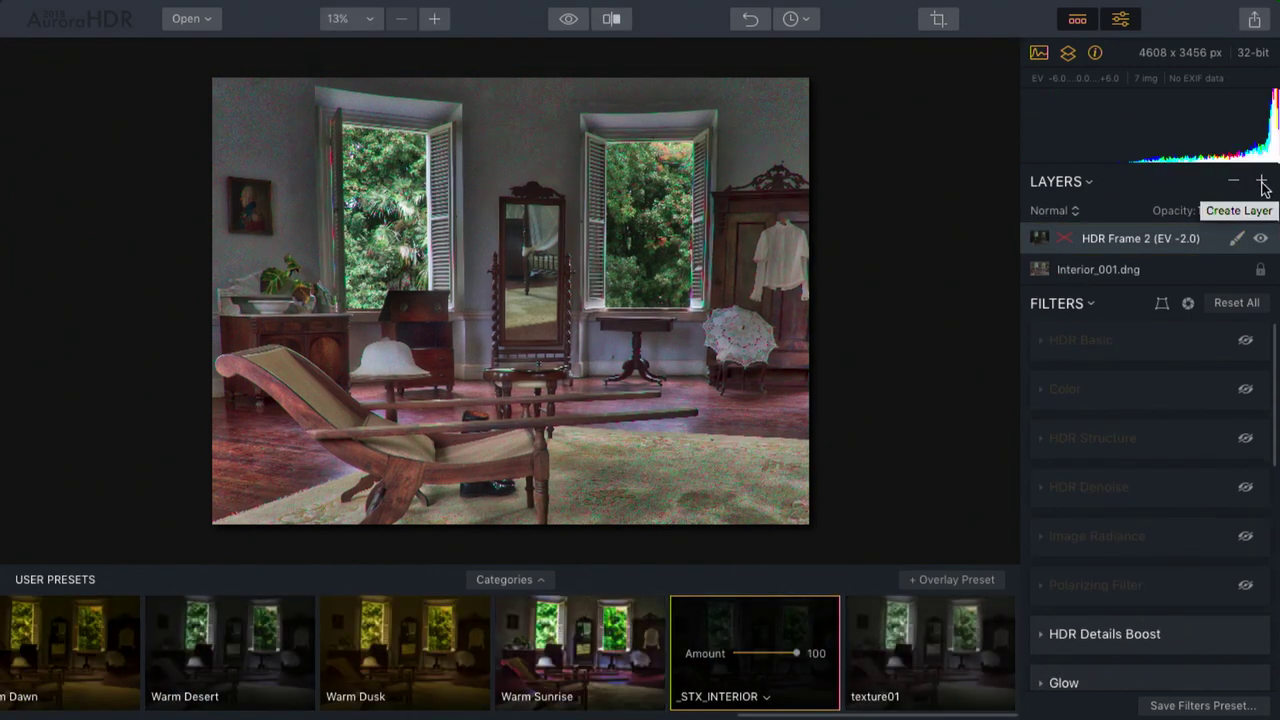
{"action": "left_click", "coordinate": [1262, 183]}
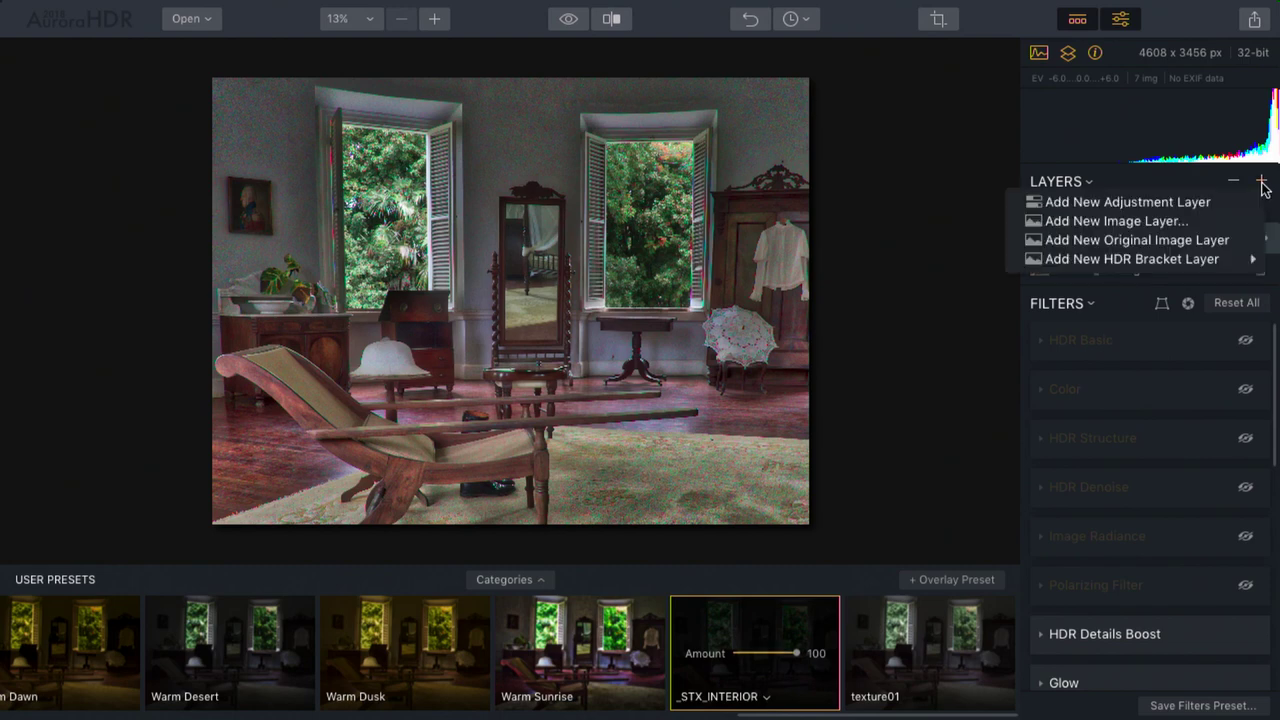
{"action": "mouse_move", "coordinate": [1220, 262]}
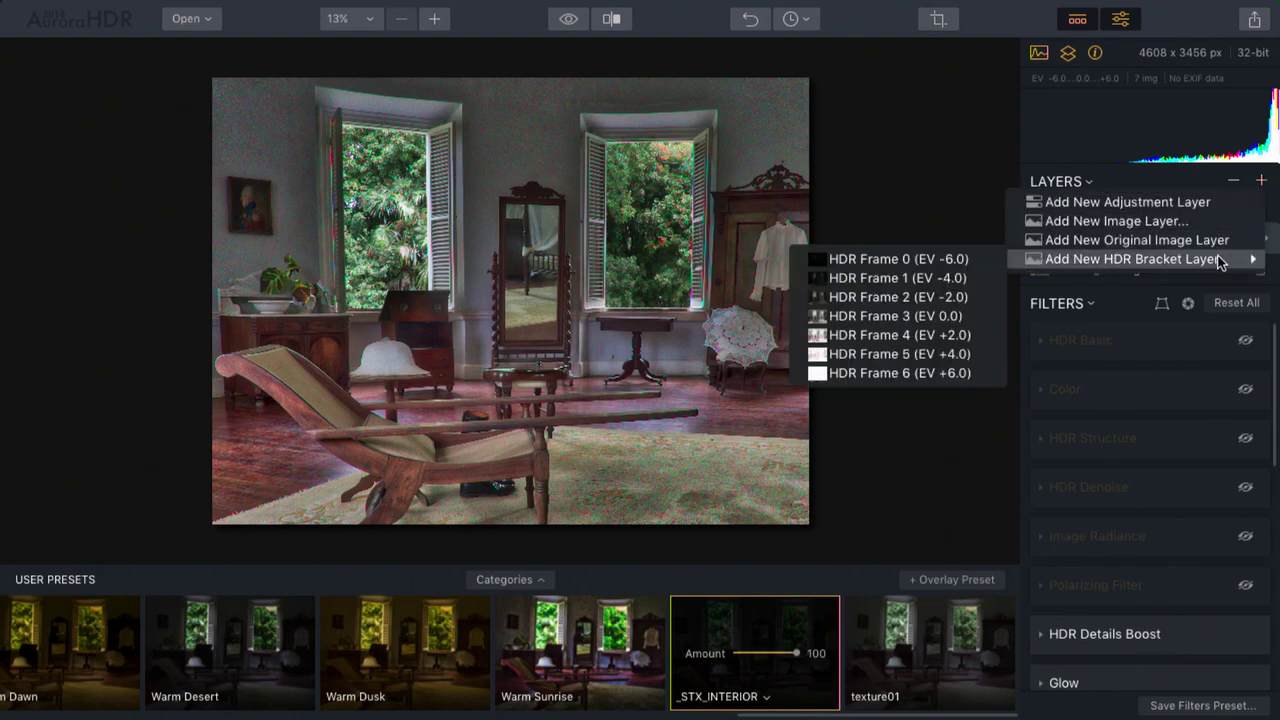
{"action": "left_click", "coordinate": [898, 297]}
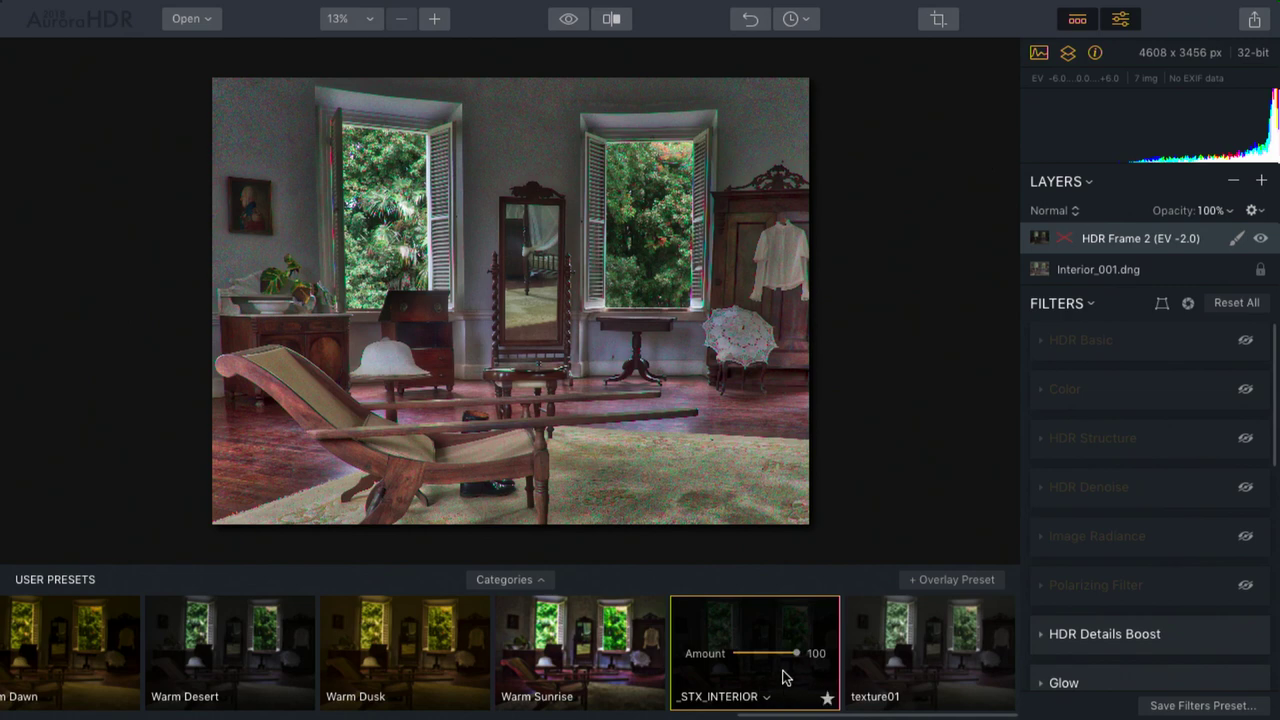
{"action": "left_click", "coordinate": [767, 698]}
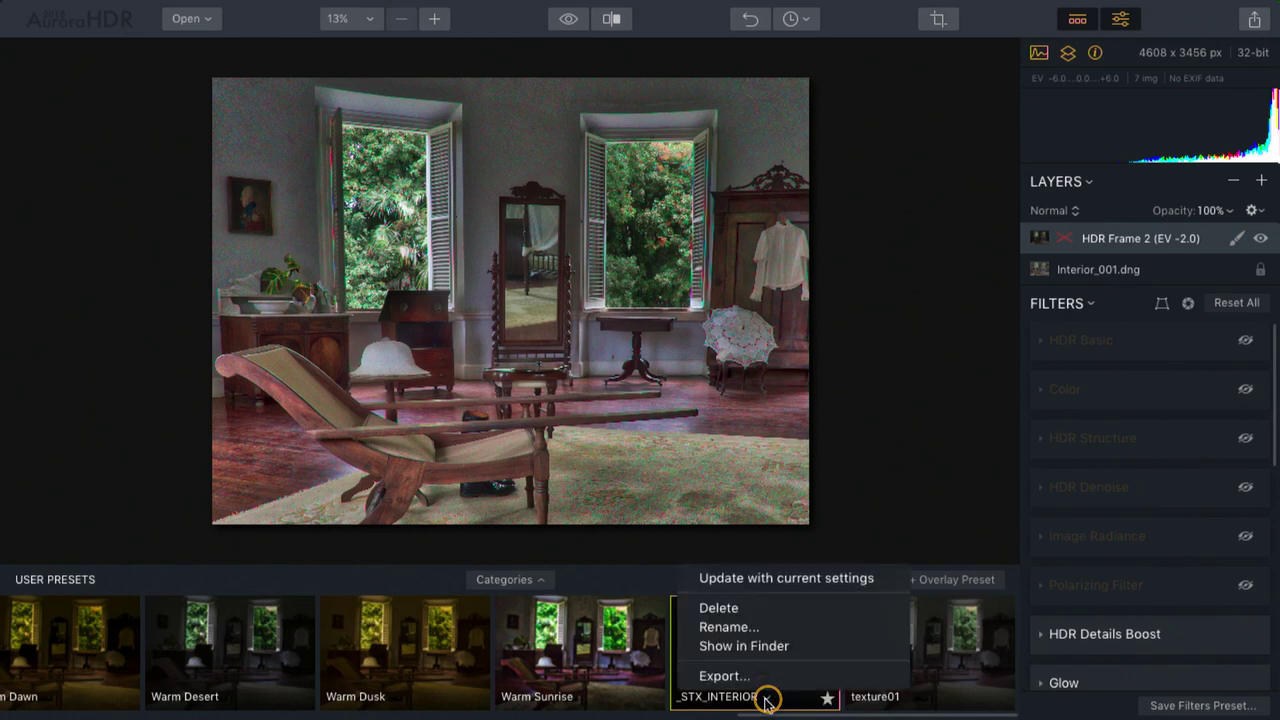
Delete the _STX_INTERIOR user preset after confirming, and hide the presets strip.
{"action": "left_click", "coordinate": [740, 608]}
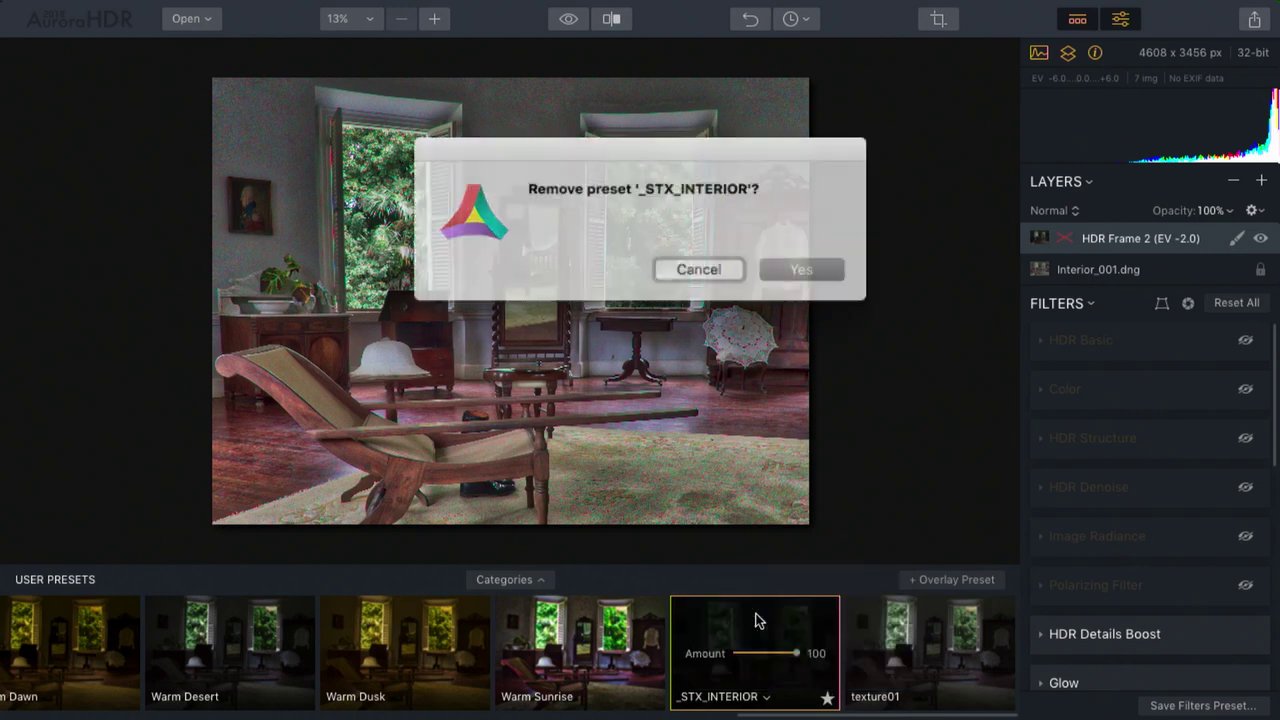
{"action": "left_click", "coordinate": [790, 266]}
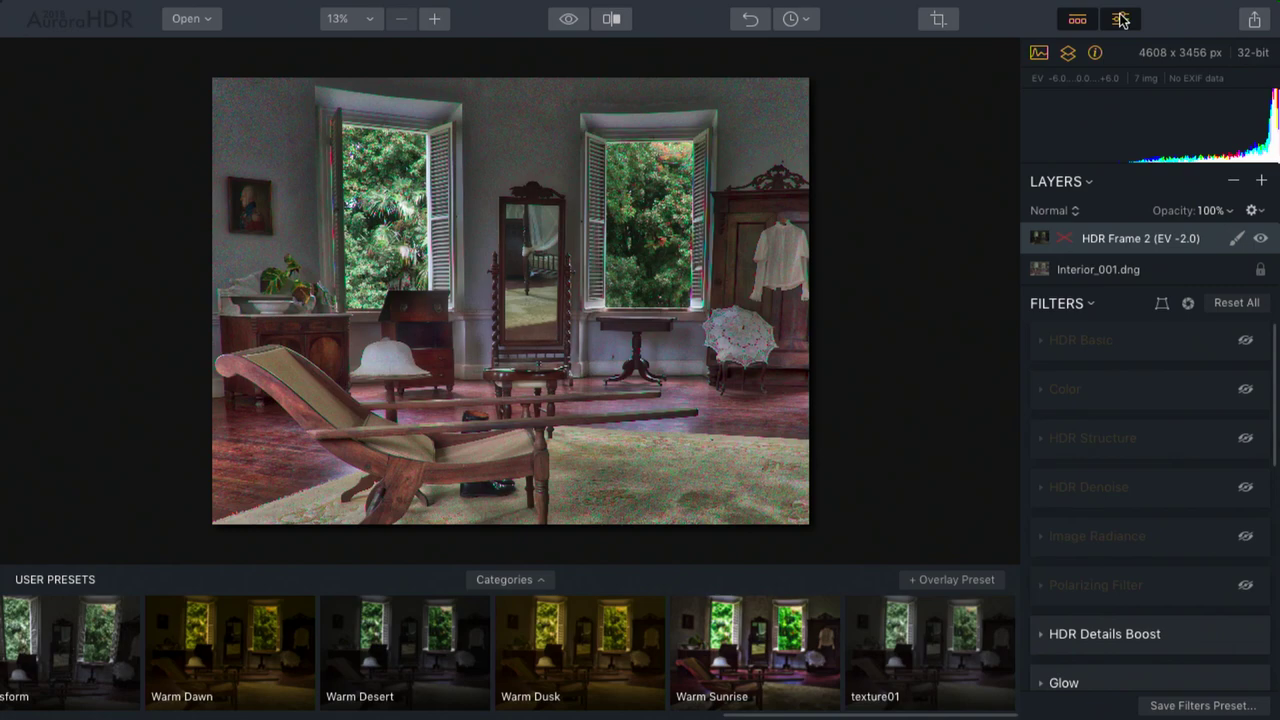
{"action": "left_click", "coordinate": [1077, 20]}
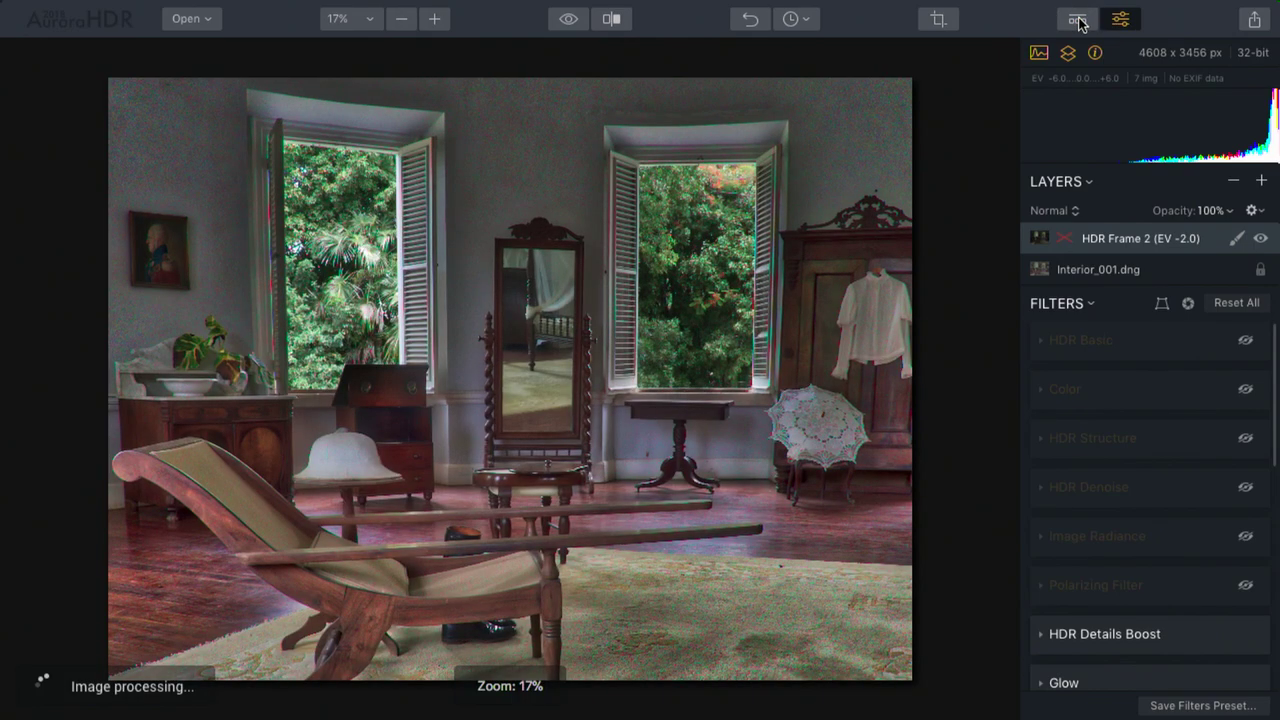